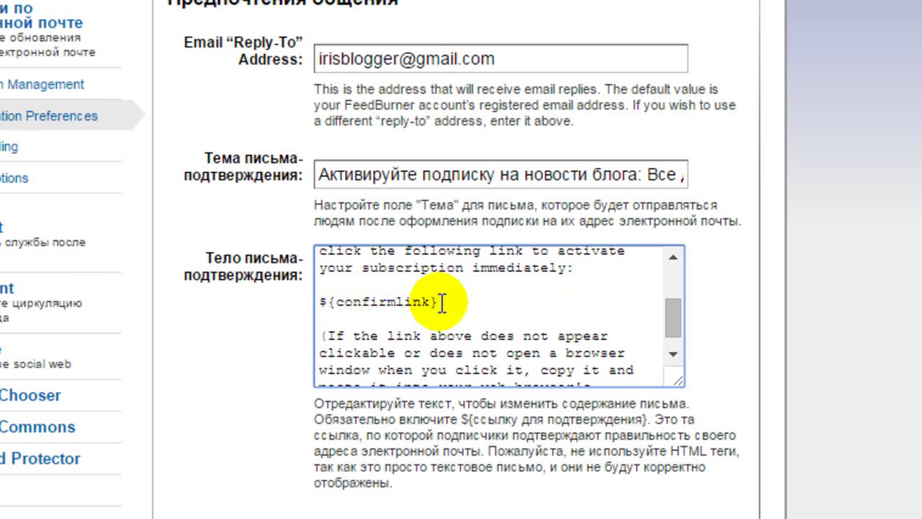
- Replace the confirmation email's English introduction above ${confirmlink} with the Russian greeting and thank-you text copied from the prepared document
drag(676, 316, 675, 353)
drag(675, 319, 676, 283)
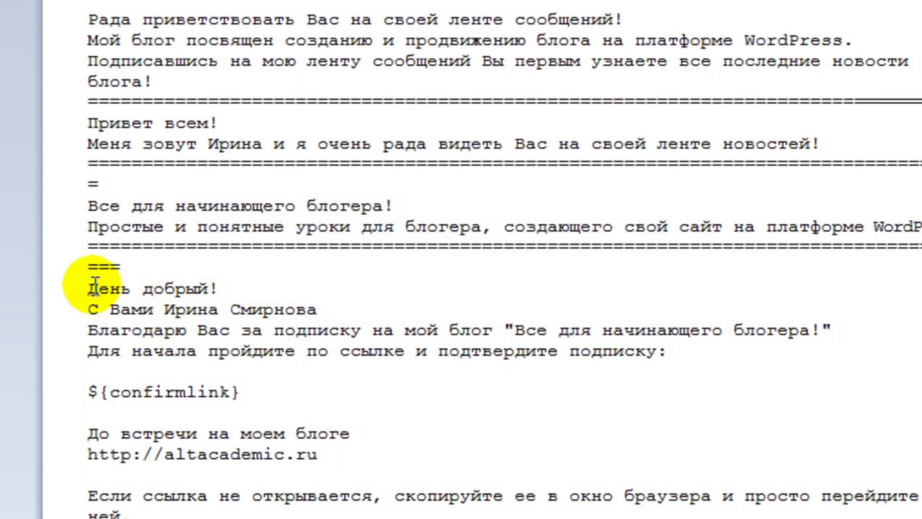
drag(89, 289, 673, 348)
key(ctrl+c)
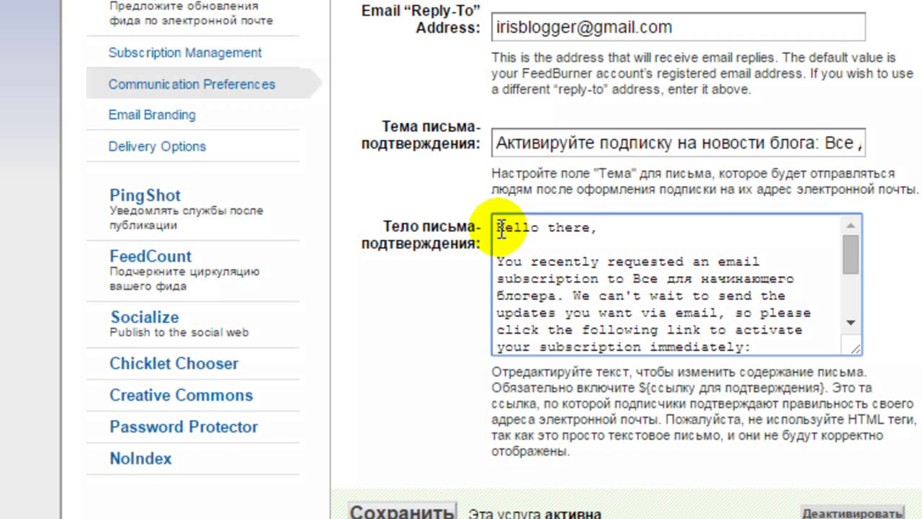
drag(500, 226, 846, 253)
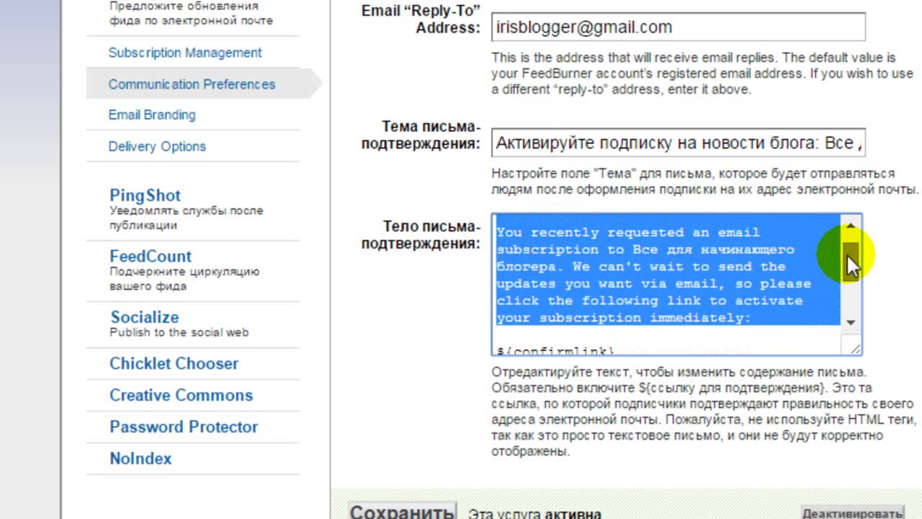
key(ctrl+v)
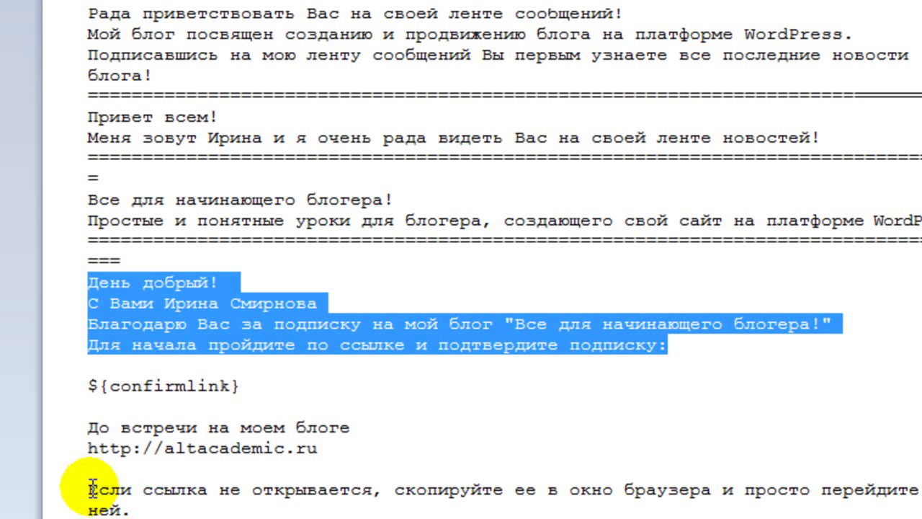
- Replace the English note below ${confirmlink} with the Russian closing text from the prepared document, and save the communication preferences
click(90, 488)
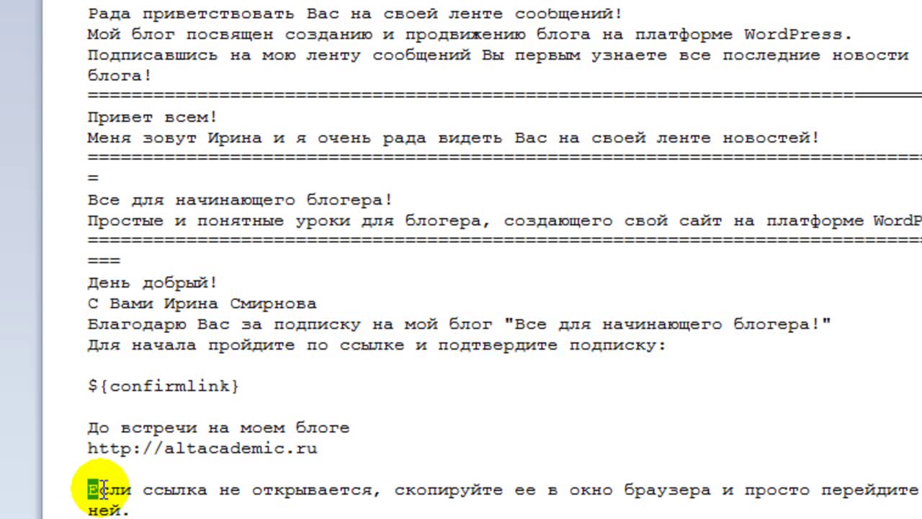
double_click(98, 488)
drag(92, 410, 256, 479)
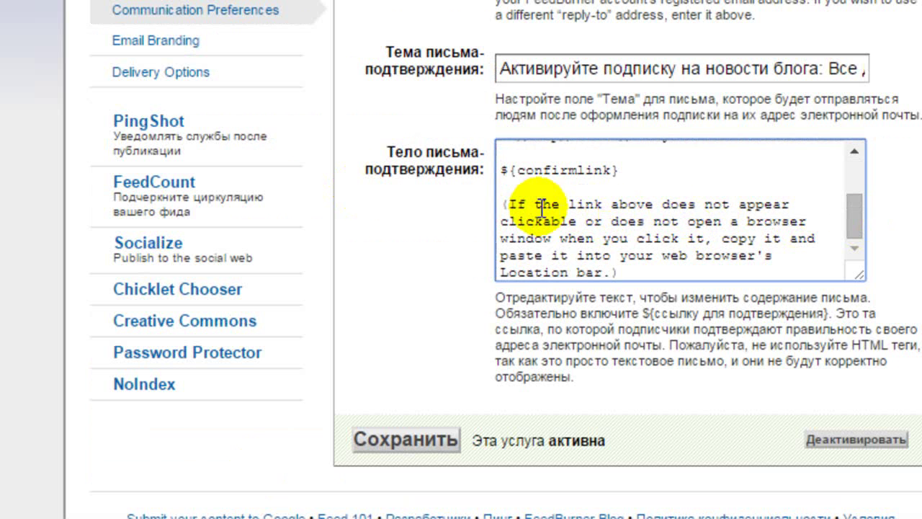
drag(499, 207, 569, 268)
key(ctrl+v)
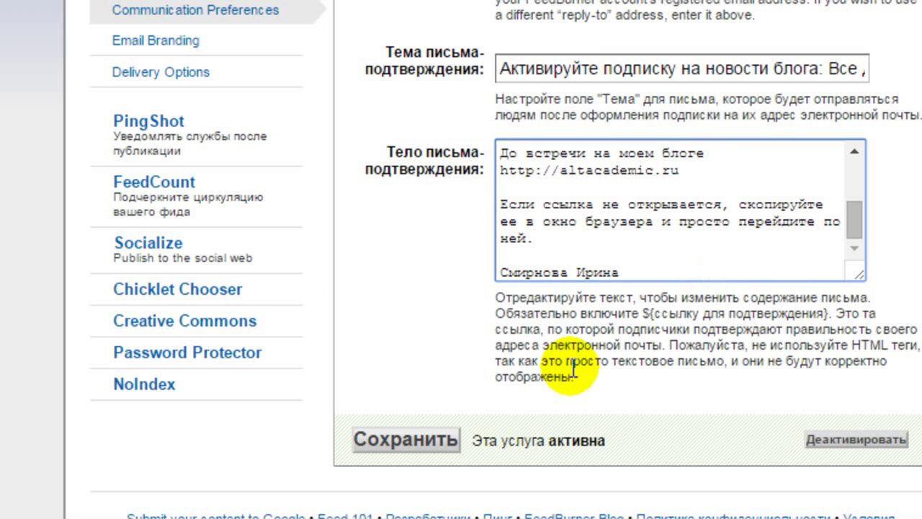
click(412, 439)
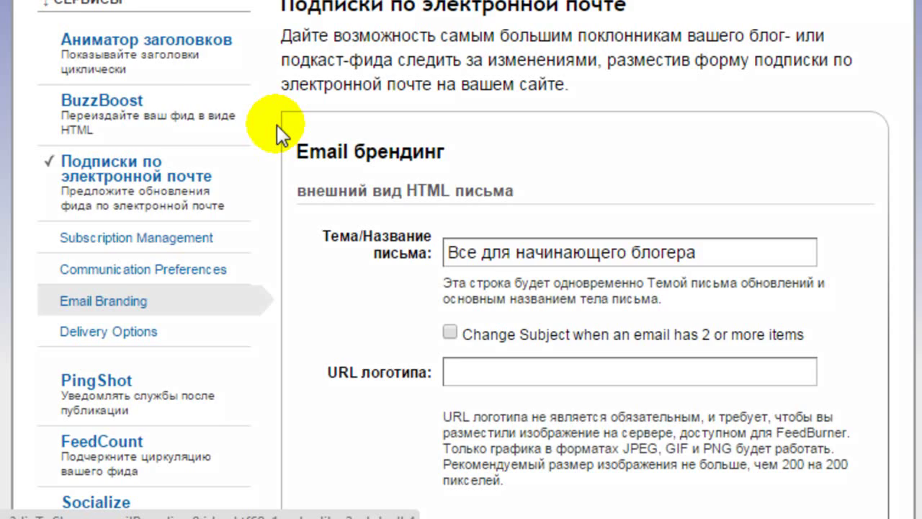
- Review the Email Branding title, logo, font and colour settings with the HTML email preview, and save them
scroll(277, 125, down, 3)
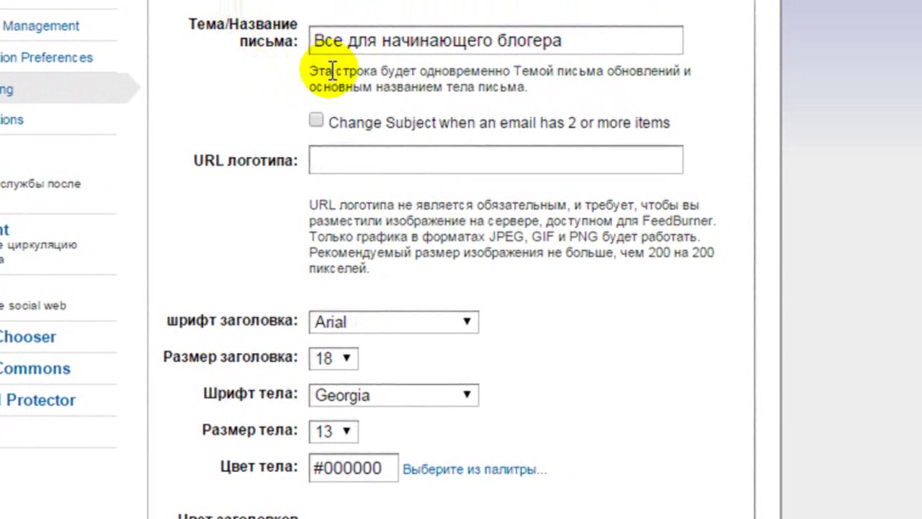
scroll(381, 72, down, 2)
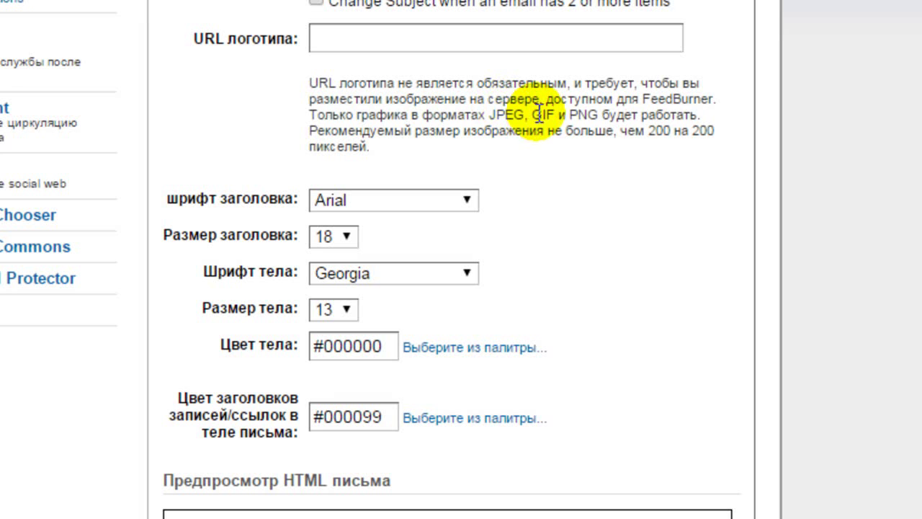
scroll(584, 150, down, 2)
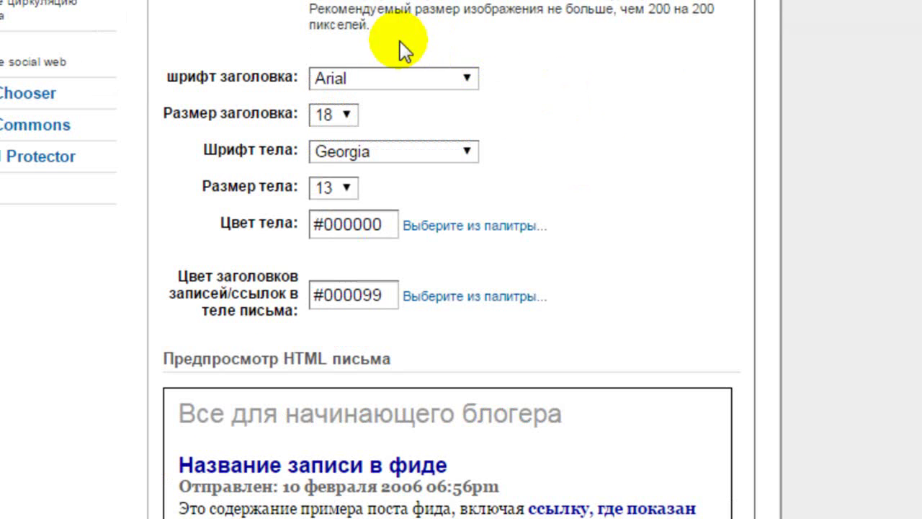
scroll(616, 133, down, 4)
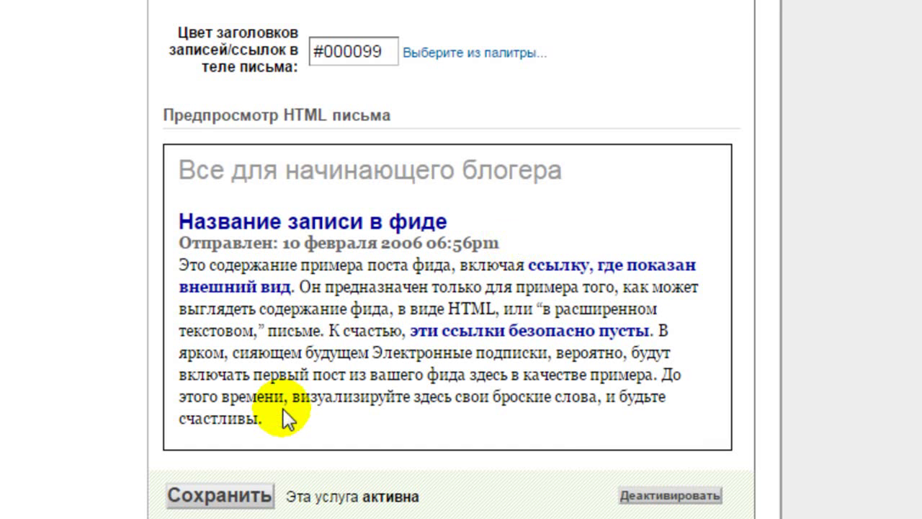
click(252, 495)
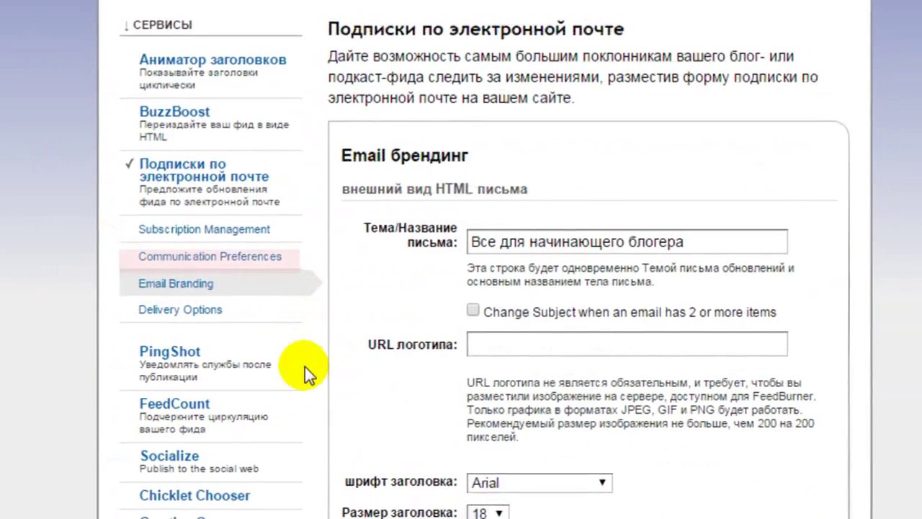
- In Delivery Options, set the time zone to (GMT+03:00) Moscow, St. Petersburg, Volgograd, keep delivery at 1:00 pm - 3:00 pm, and save
click(152, 414)
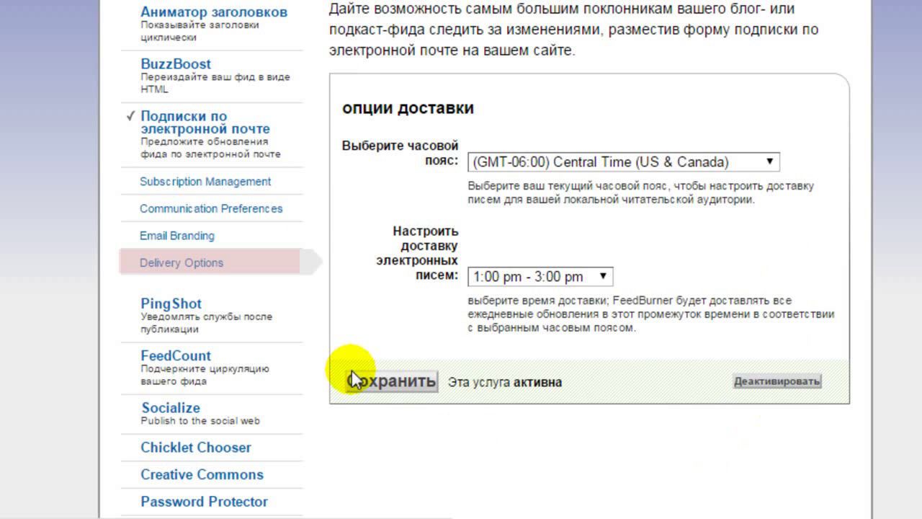
click(769, 162)
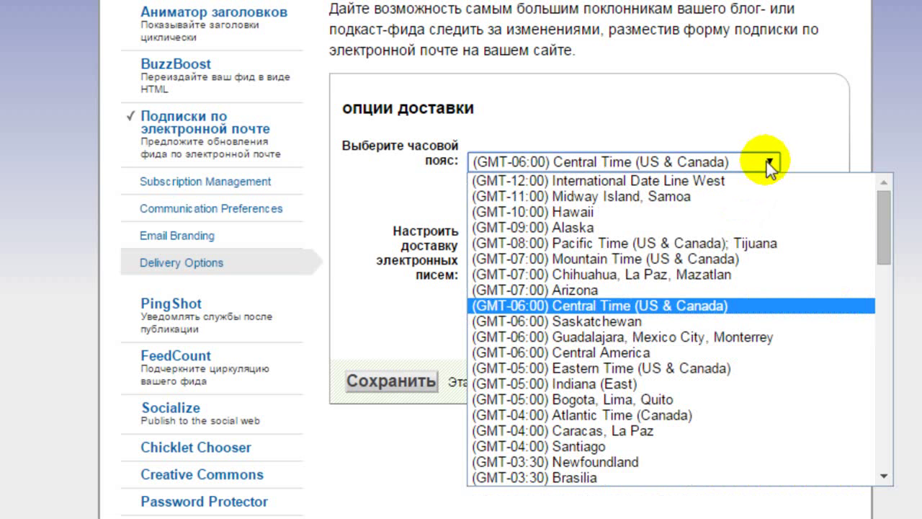
scroll(756, 259, down, 9)
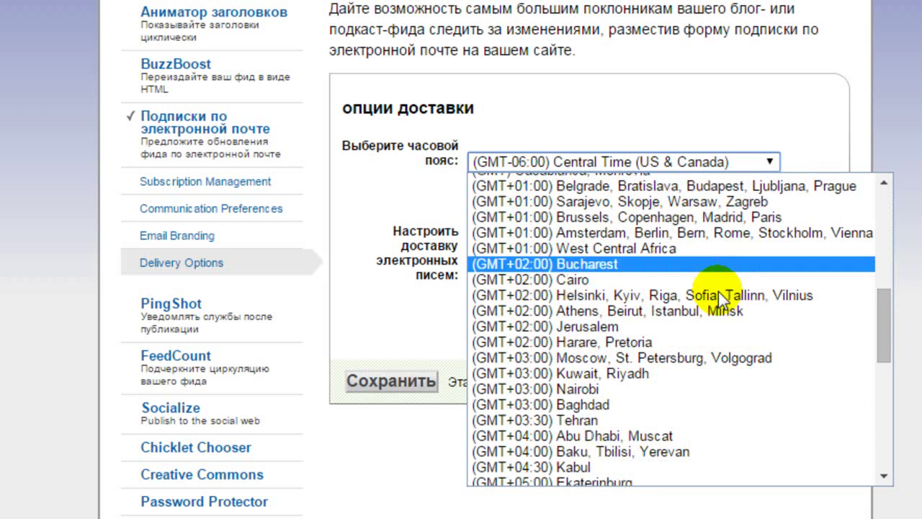
click(699, 360)
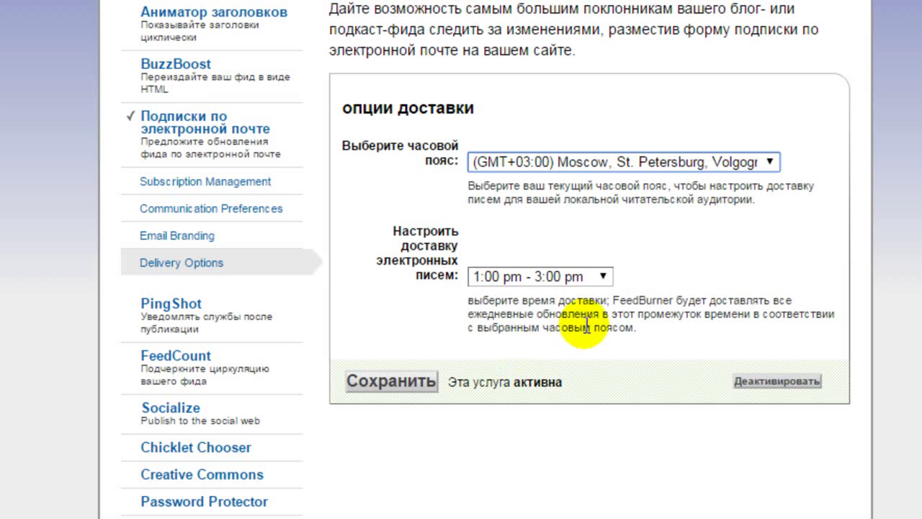
click(602, 280)
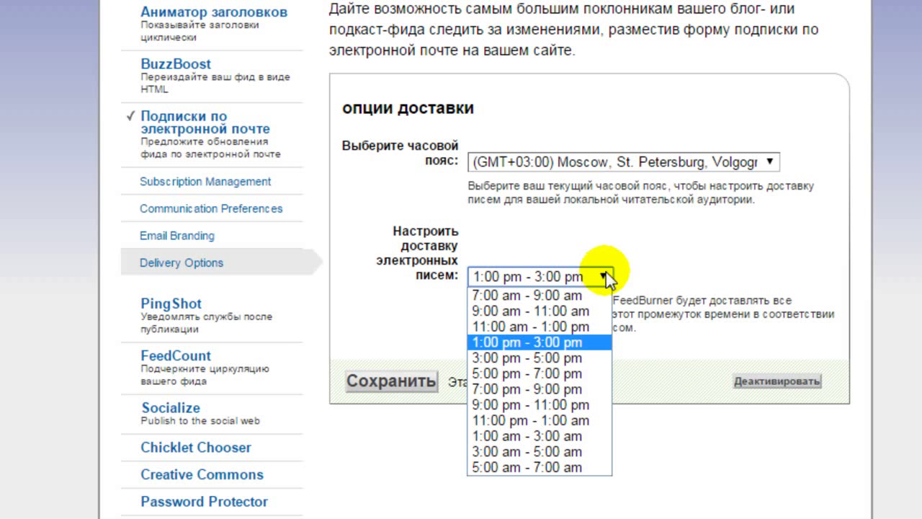
click(624, 259)
click(414, 377)
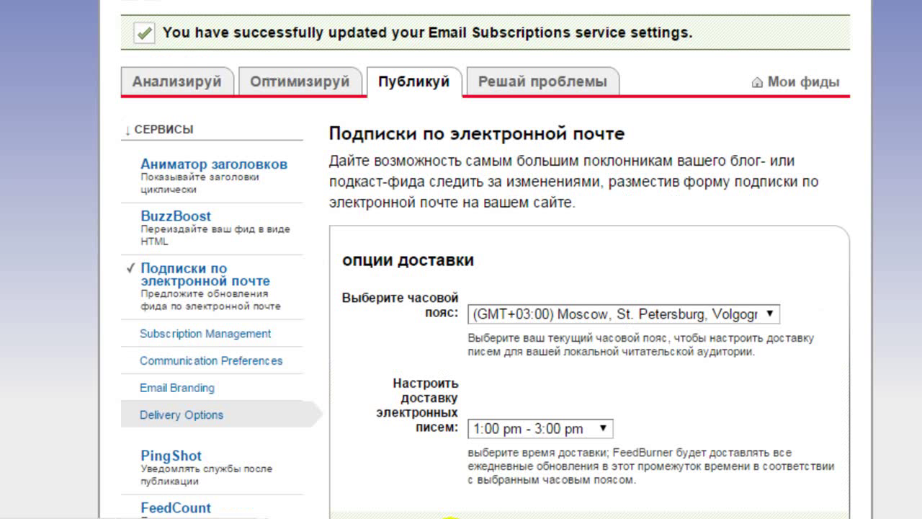
- Activate the PingShot service for the feed
scroll(310, 266, down, 3)
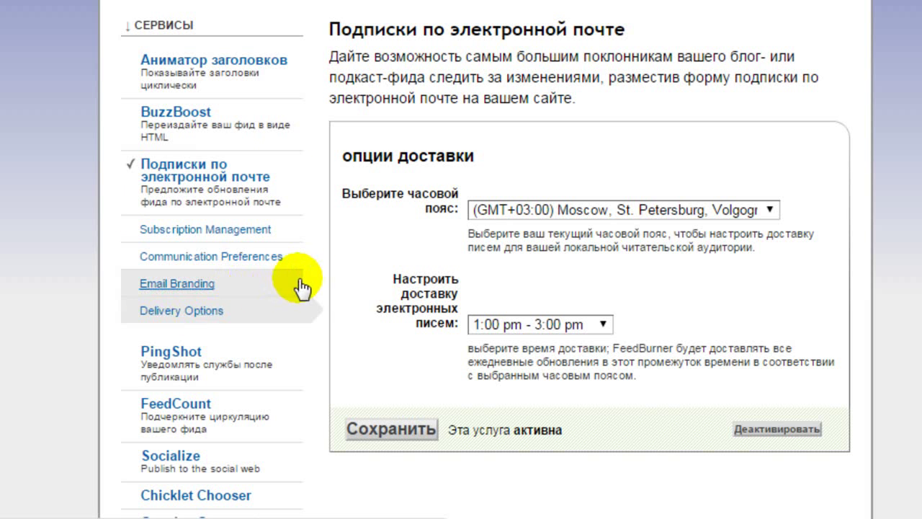
scroll(307, 257, down, 3)
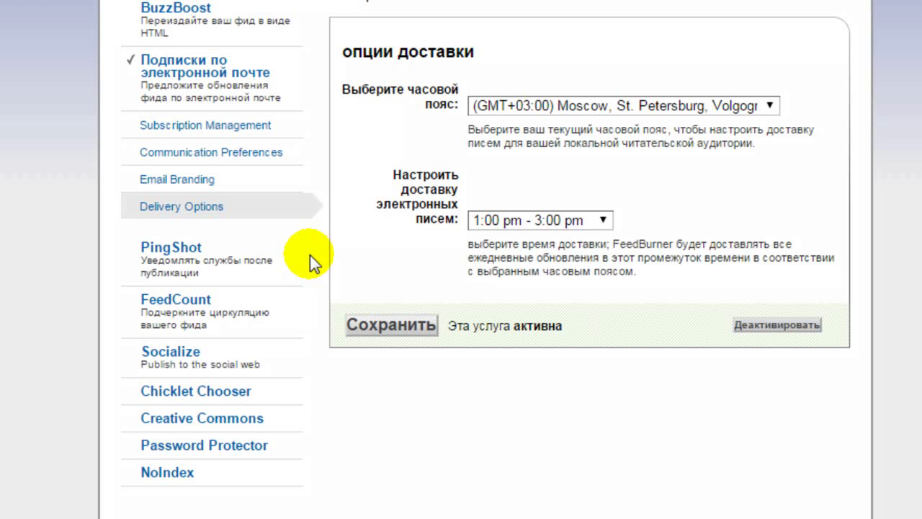
click(169, 248)
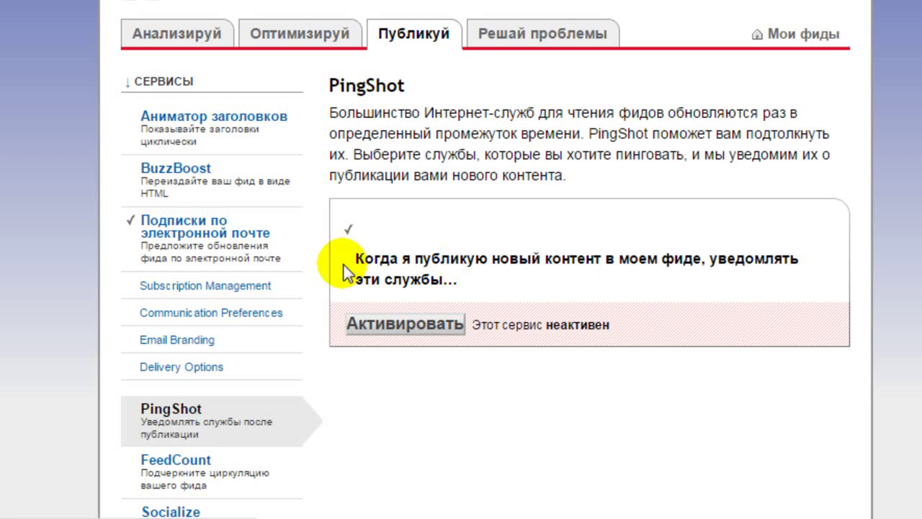
click(403, 325)
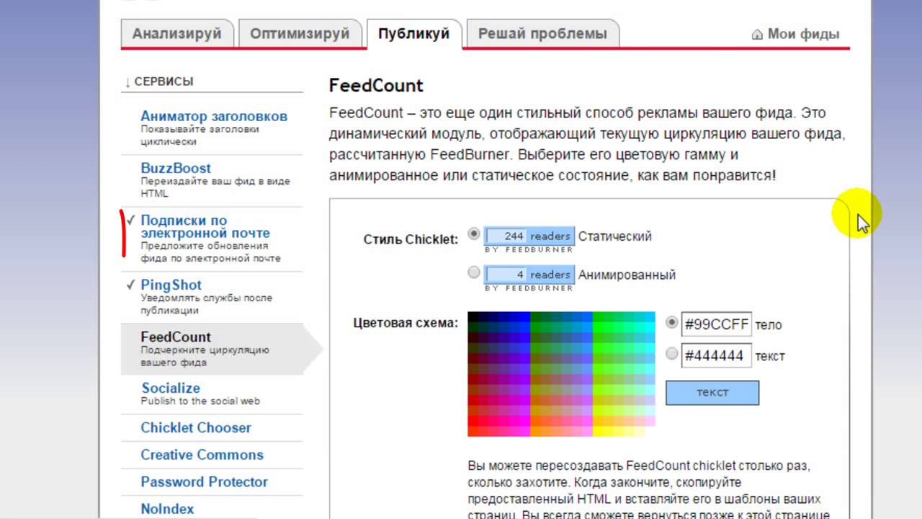
- Open the Socialize service settings and choose Title only as the post content
scroll(857, 214, down, 3)
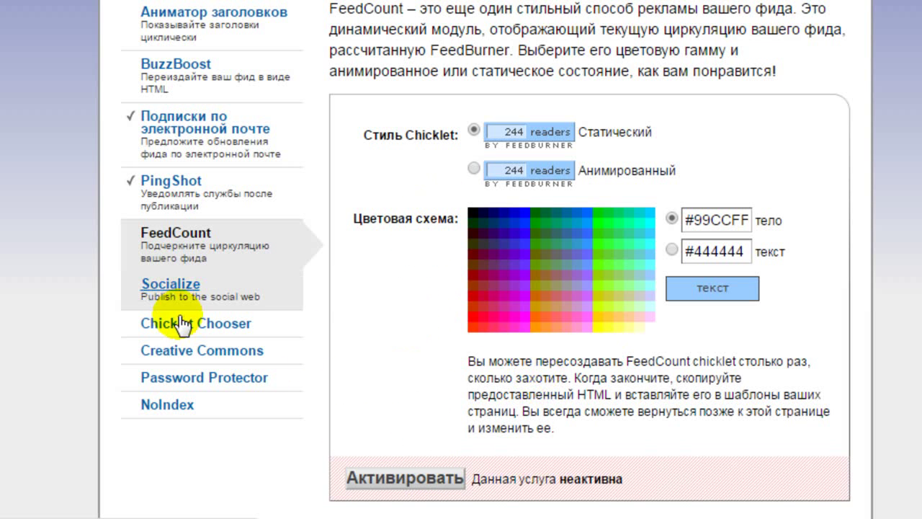
click(170, 281)
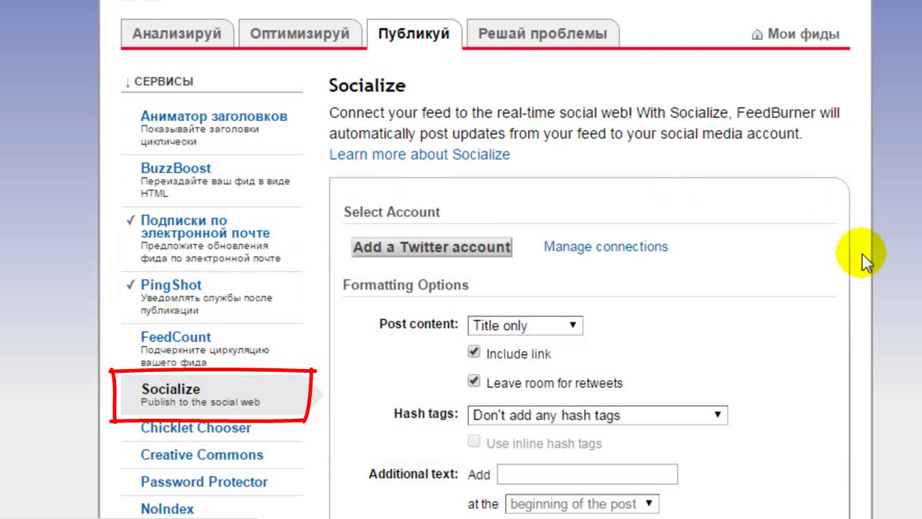
scroll(852, 266, down, 2)
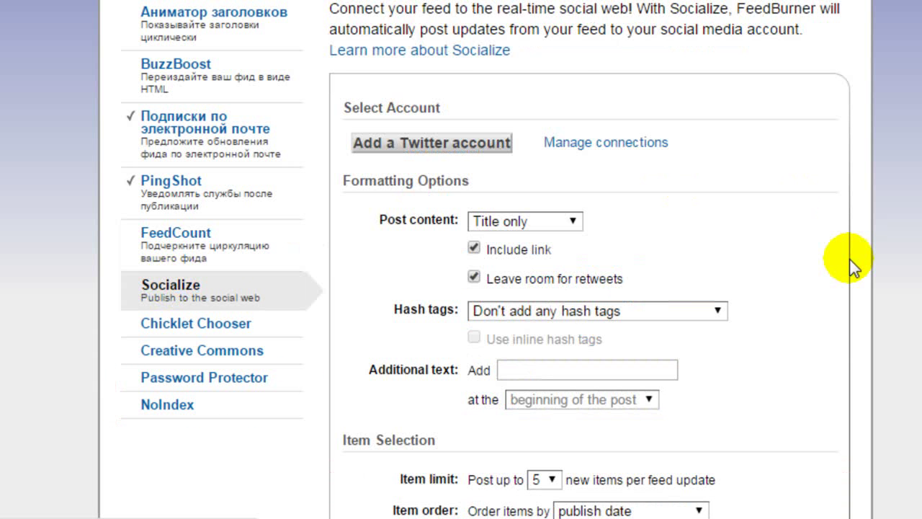
scroll(851, 266, down, 1)
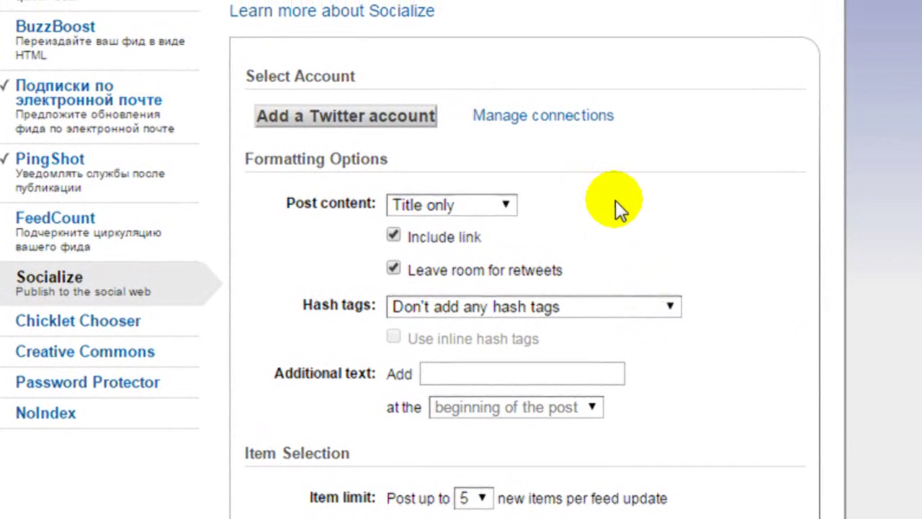
scroll(614, 223, down, 2)
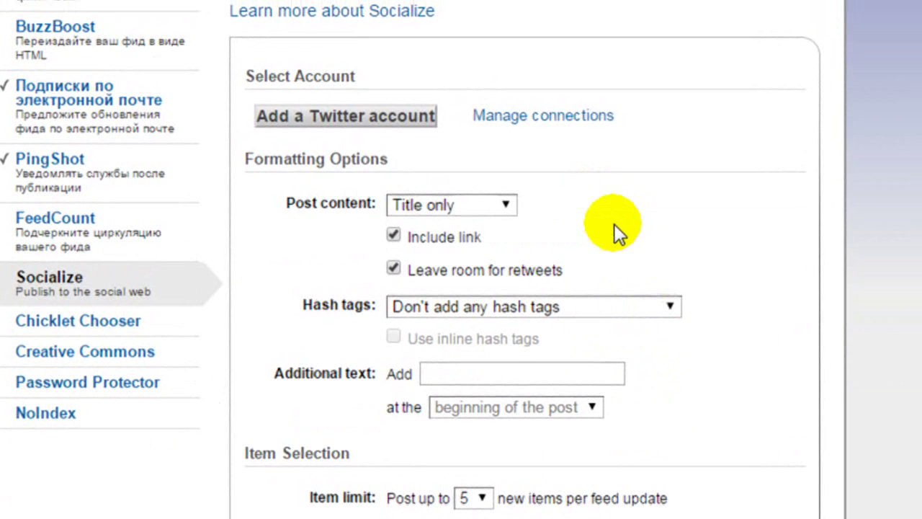
click(508, 207)
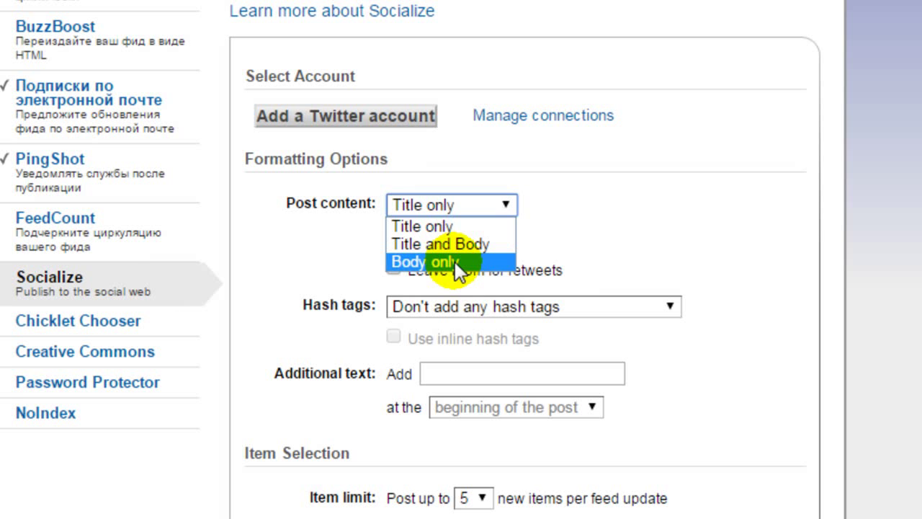
click(466, 225)
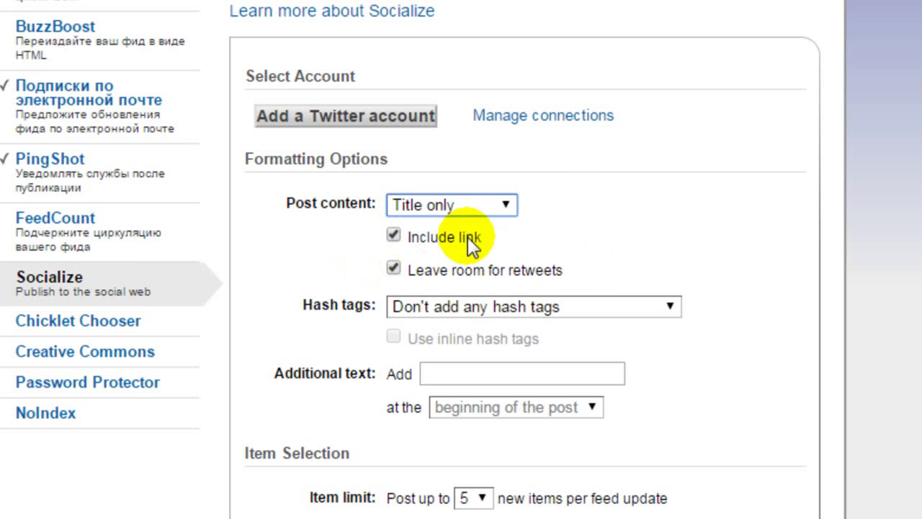
- Set the Socialize hash tags option to Create hash tags from item categories
scroll(799, 213, down, 2)
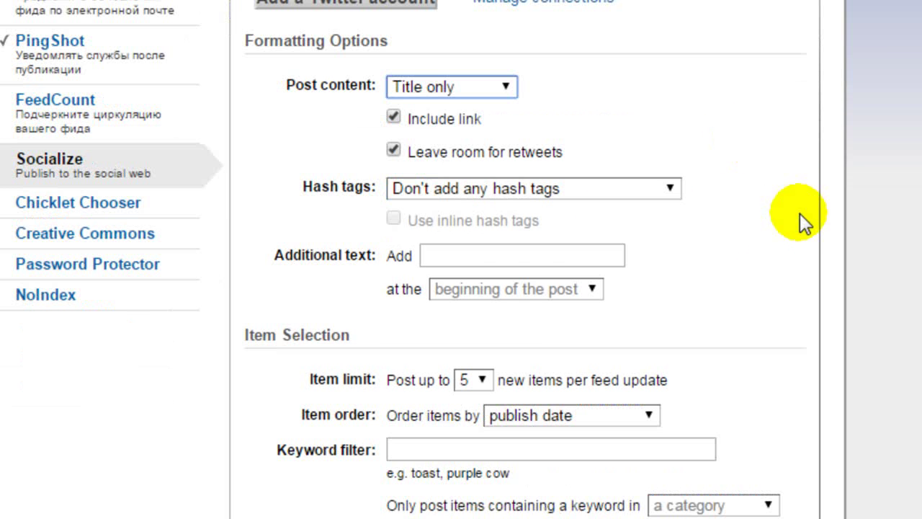
click(671, 186)
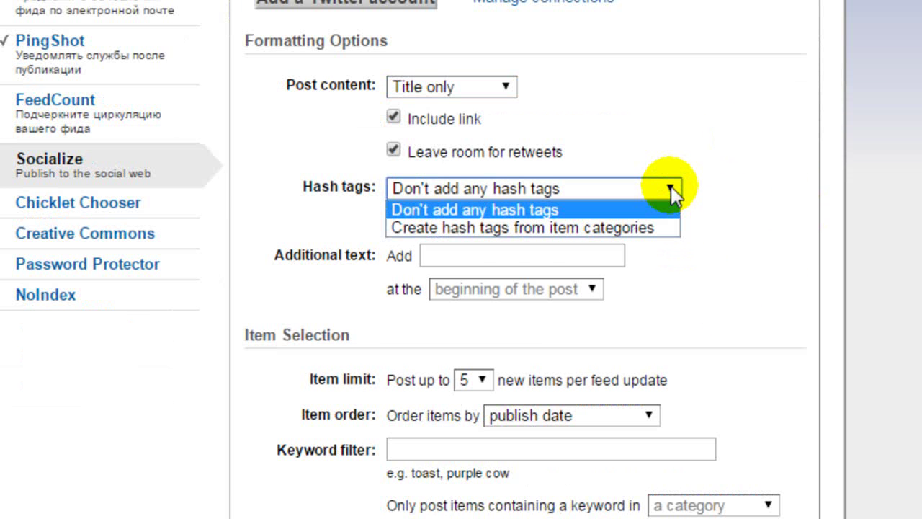
click(590, 208)
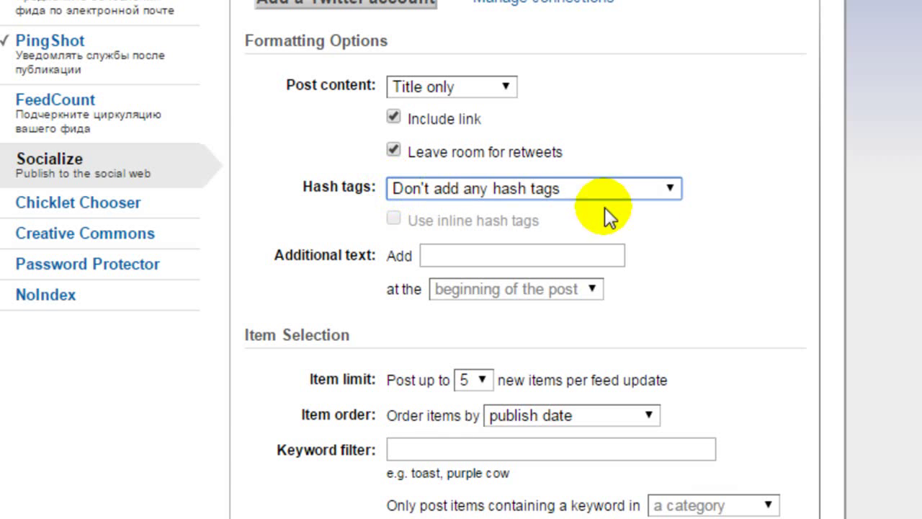
click(668, 187)
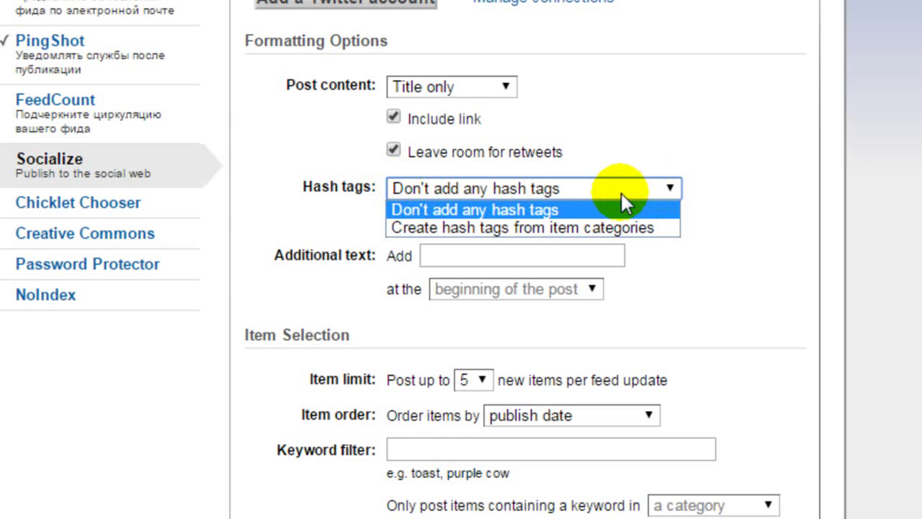
click(607, 229)
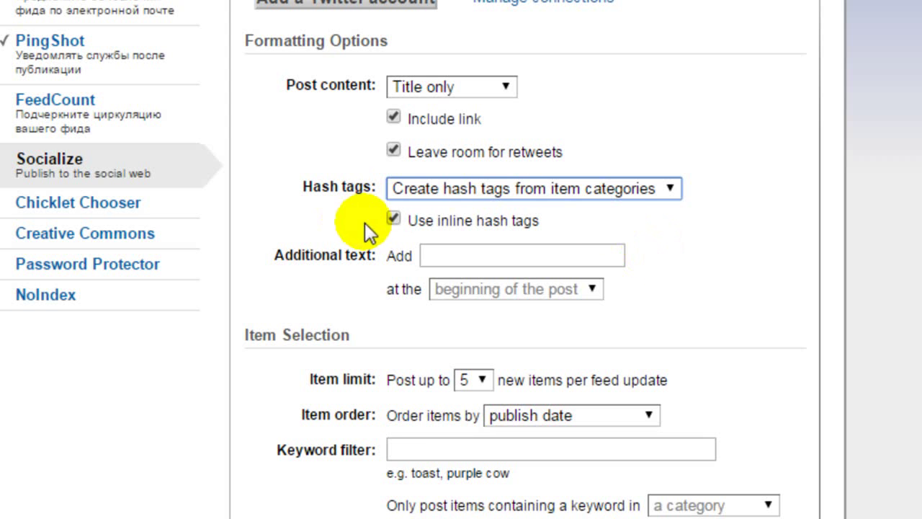
- Set the Socialize additional text to "#блог #wordpress" and place it at the end of the post
click(439, 256)
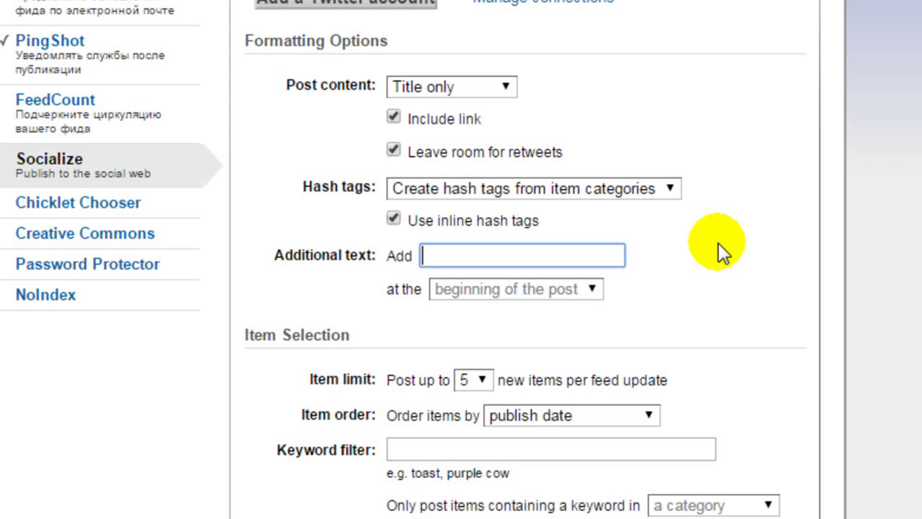
text(#)
key(Escape)
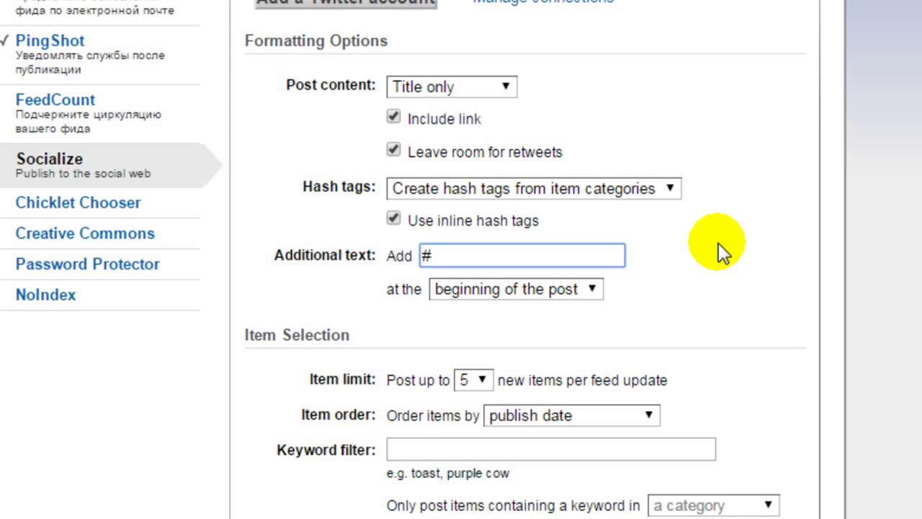
text(,kju)
click(454, 288)
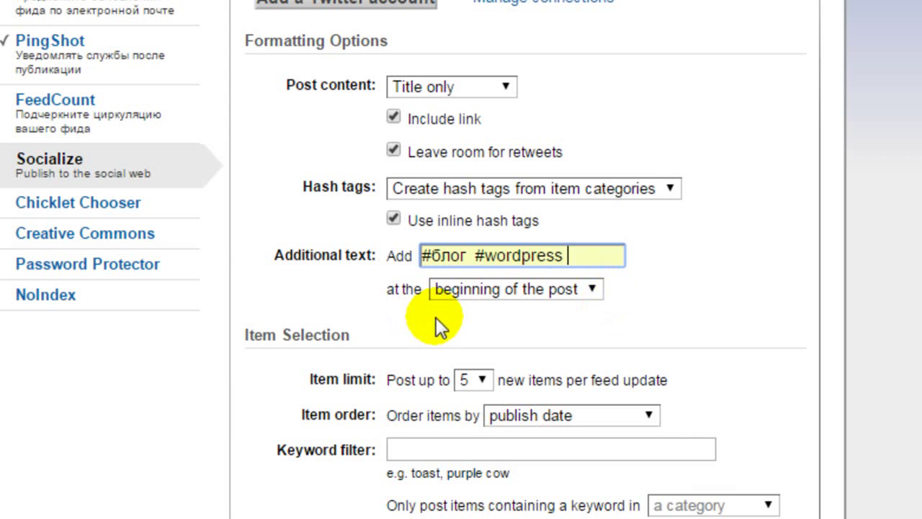
click(595, 292)
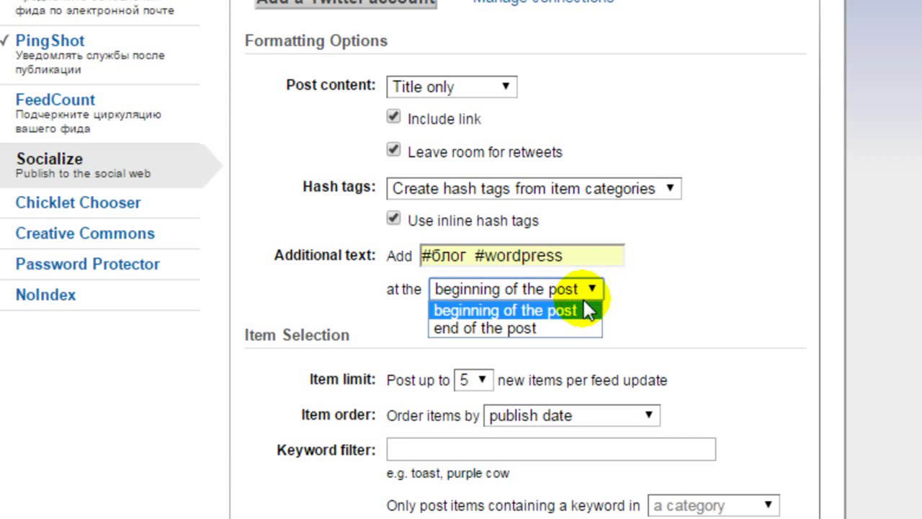
click(567, 323)
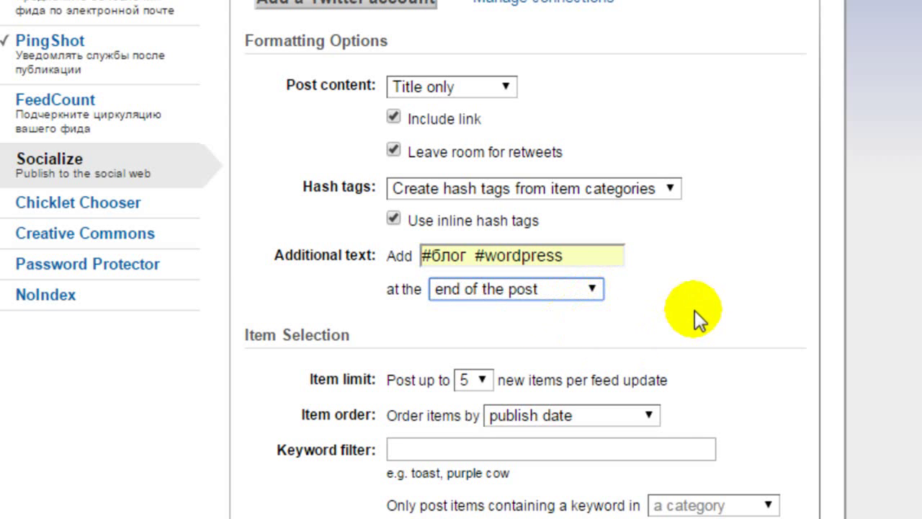
- In Item Selection, keep the item limit at 5 new items per feed update and order items by publish date
scroll(746, 305, down, 3)
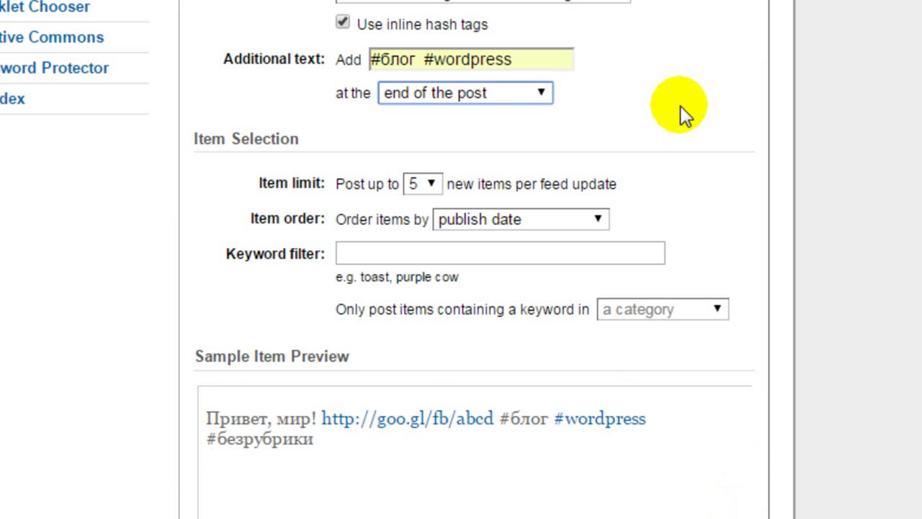
click(433, 186)
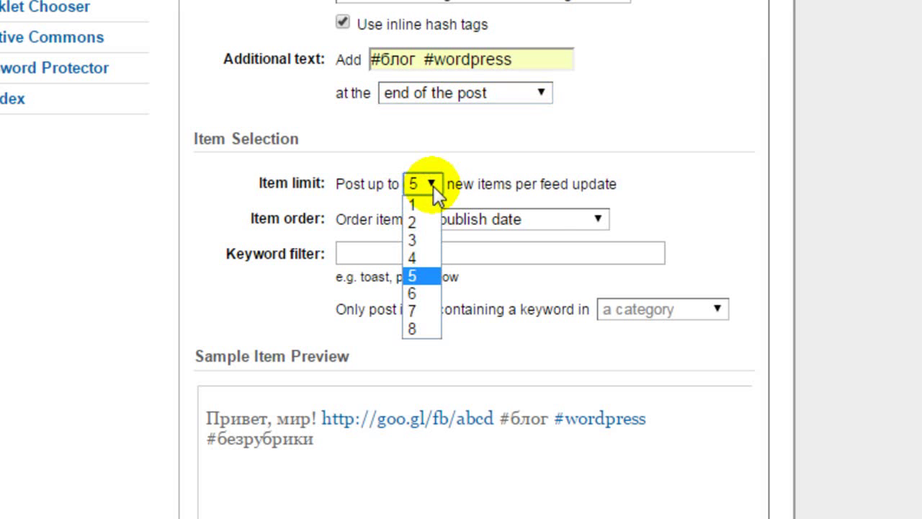
click(433, 186)
click(599, 220)
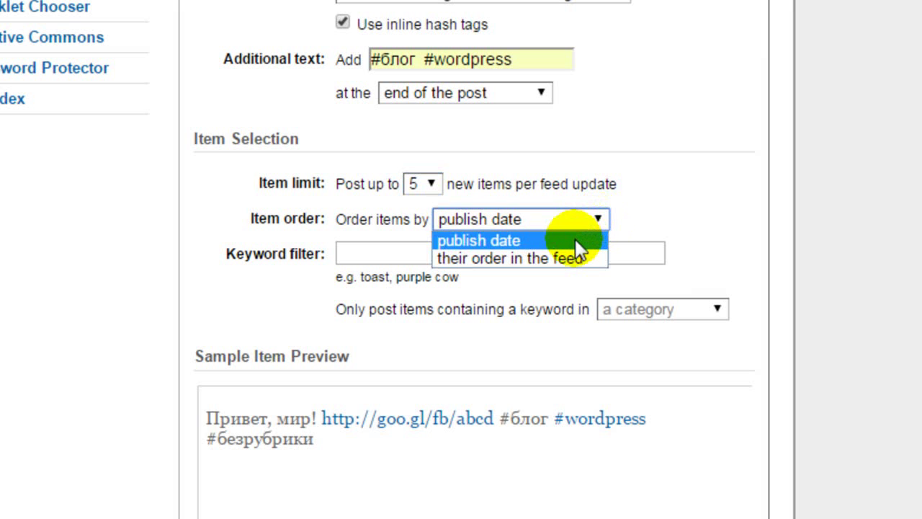
click(575, 239)
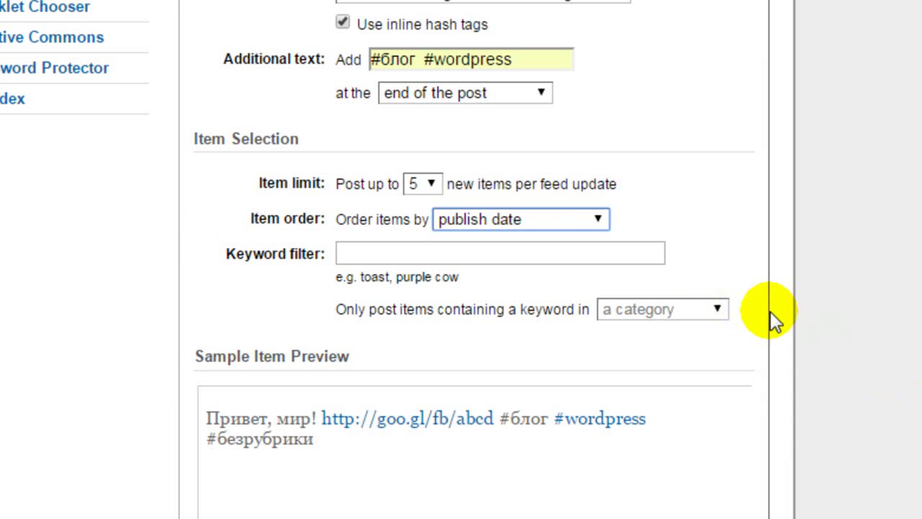
- Add a Twitter account to Socialize and authorize Google to access it
scroll(775, 306, down, 3)
scroll(706, 374, up, 6)
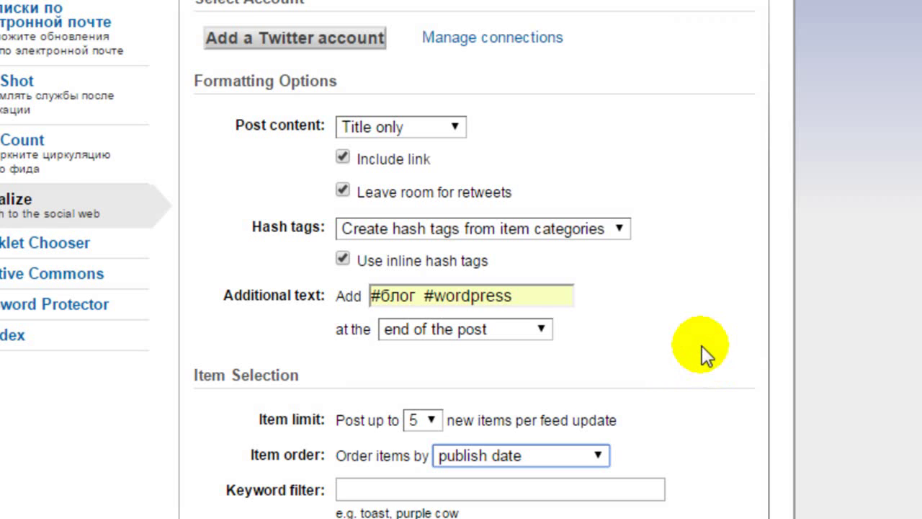
scroll(697, 330, down, 2)
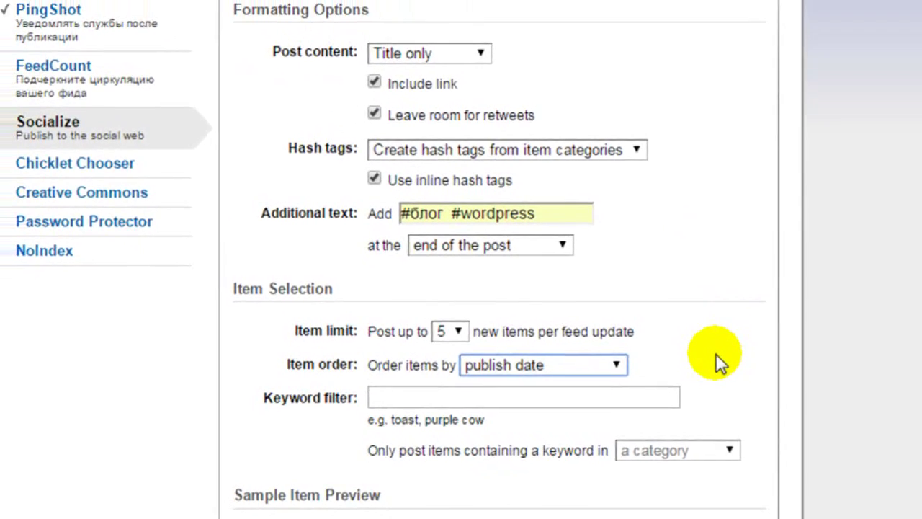
scroll(716, 352, up, 2)
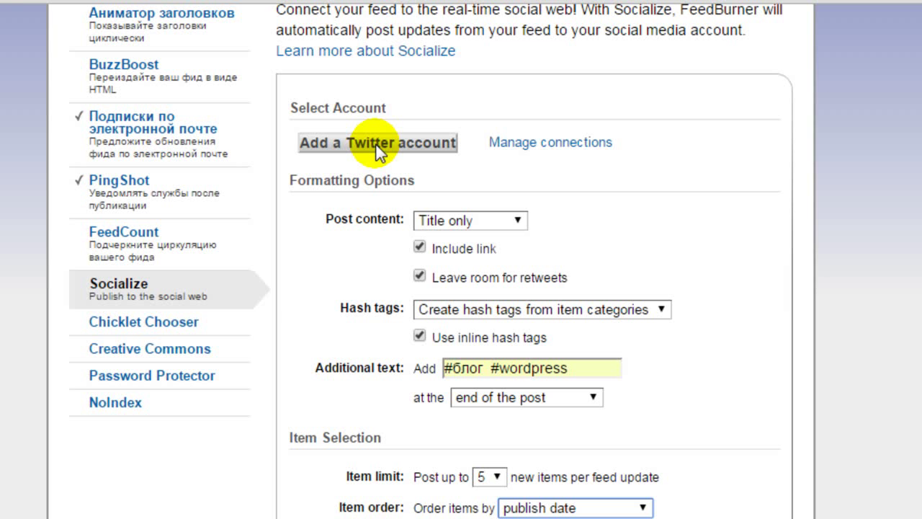
click(376, 143)
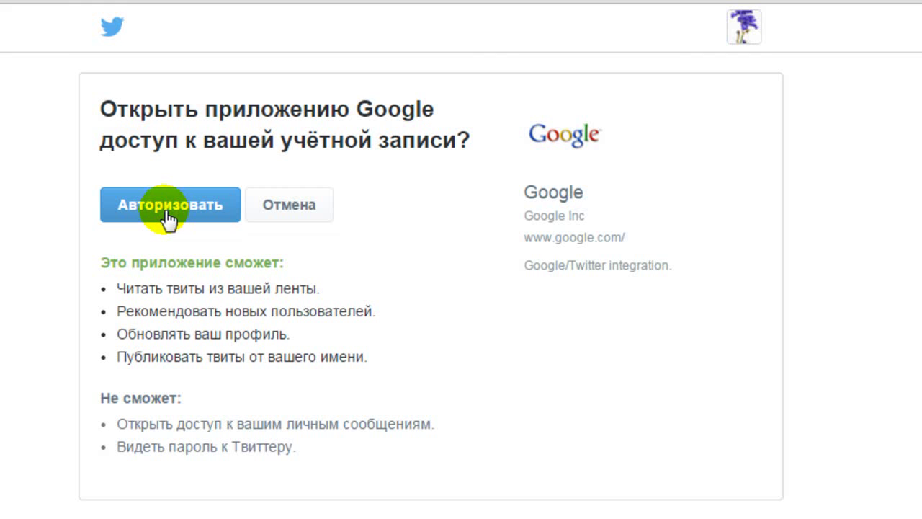
click(166, 216)
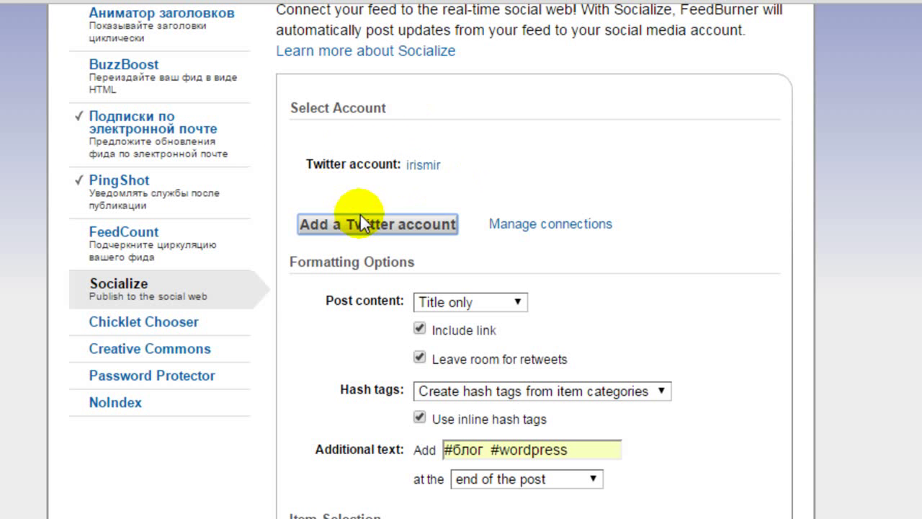
- Activate the Socialize service for the feed
scroll(684, 216, down, 5)
scroll(709, 210, down, 3)
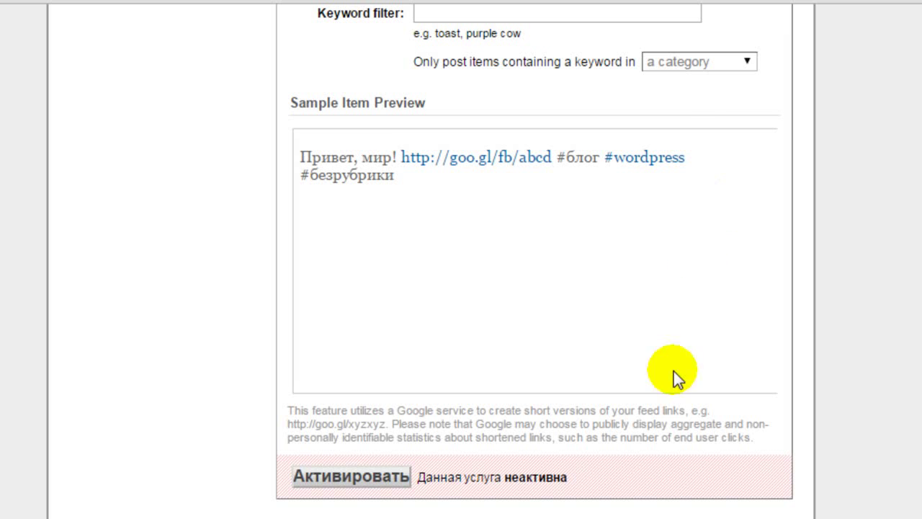
click(351, 476)
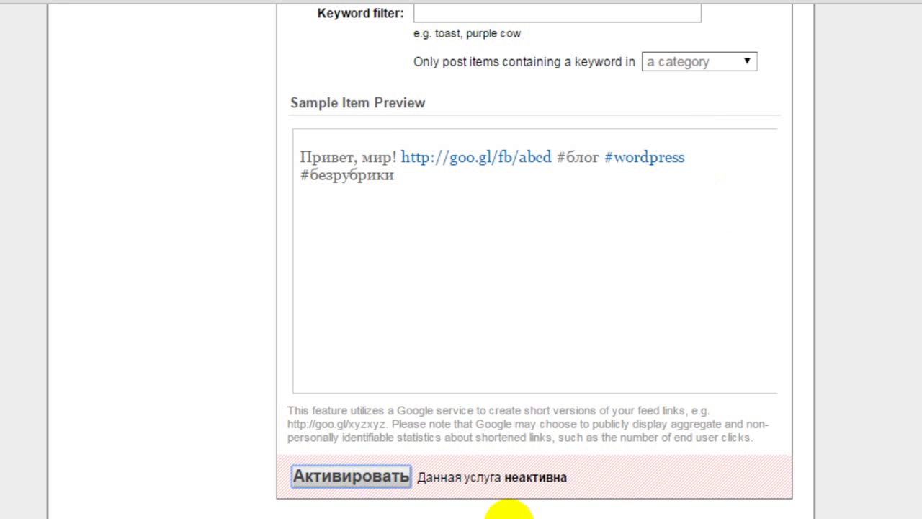
scroll(144, 386, down, 3)
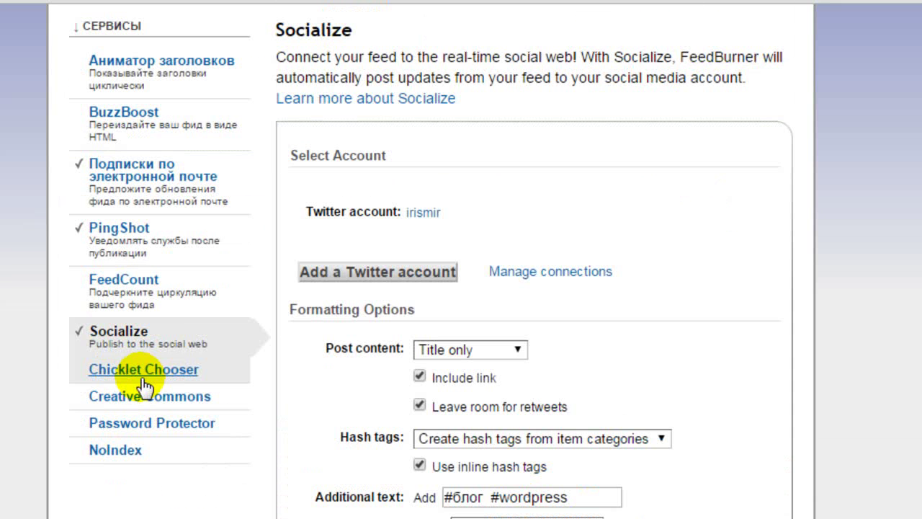
- Open the Chicklet Chooser service and review its feed icon options and the HTML code for the site templates
click(143, 382)
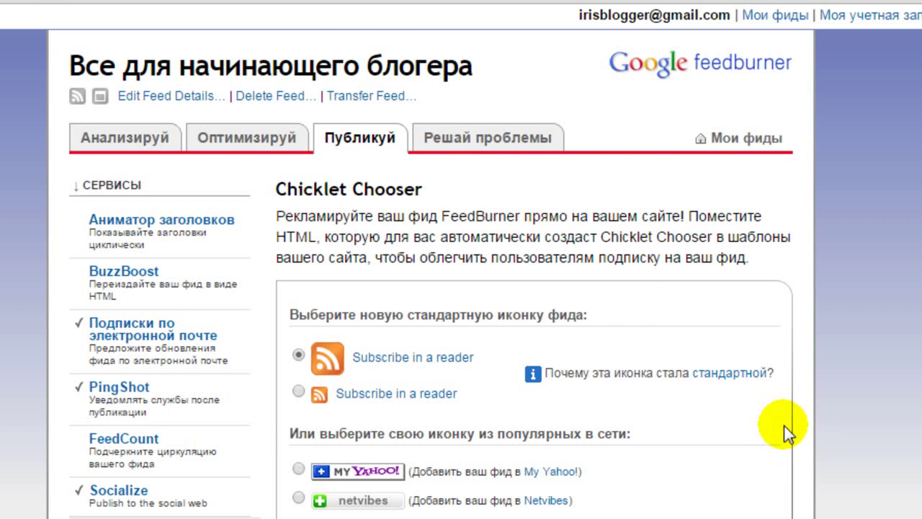
scroll(784, 425, down, 3)
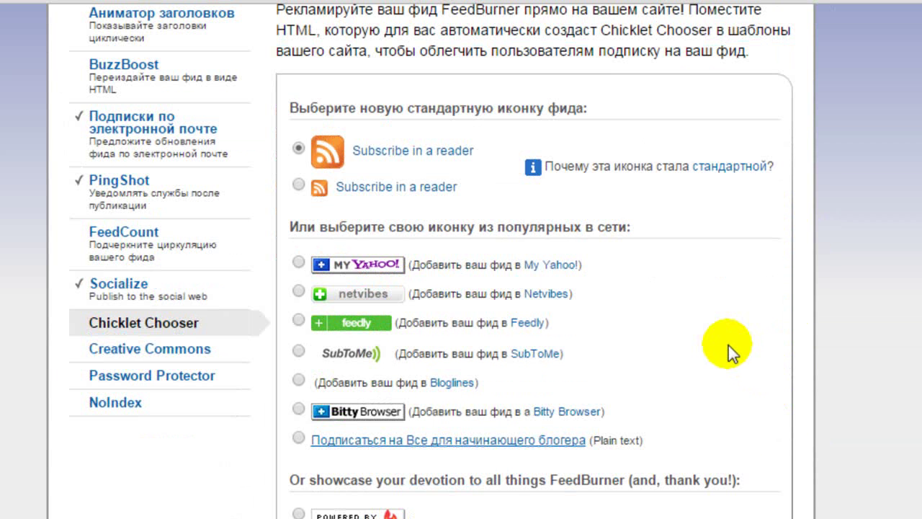
scroll(728, 345, down, 2)
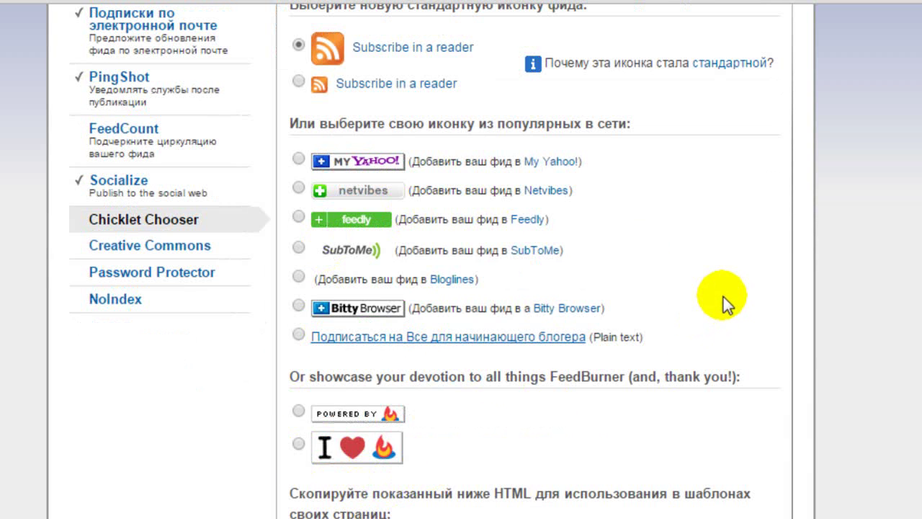
scroll(723, 297, down, 3)
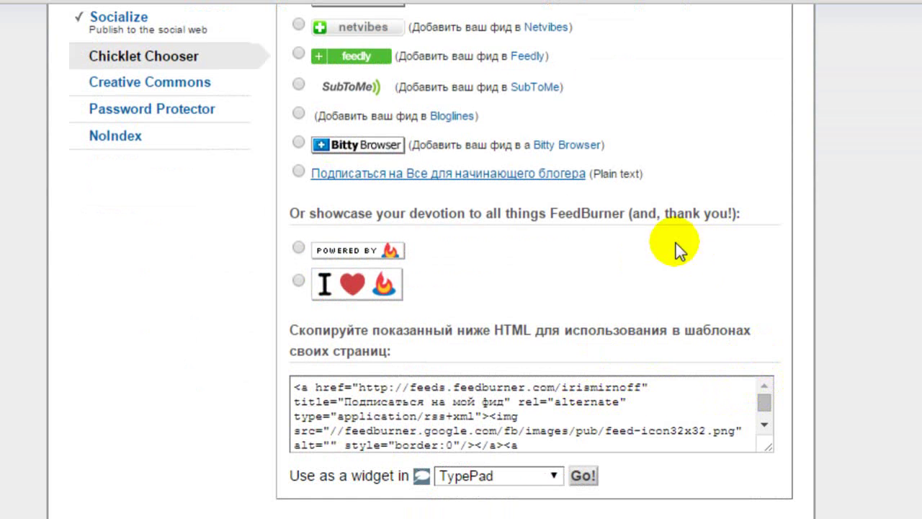
scroll(673, 305, up, 3)
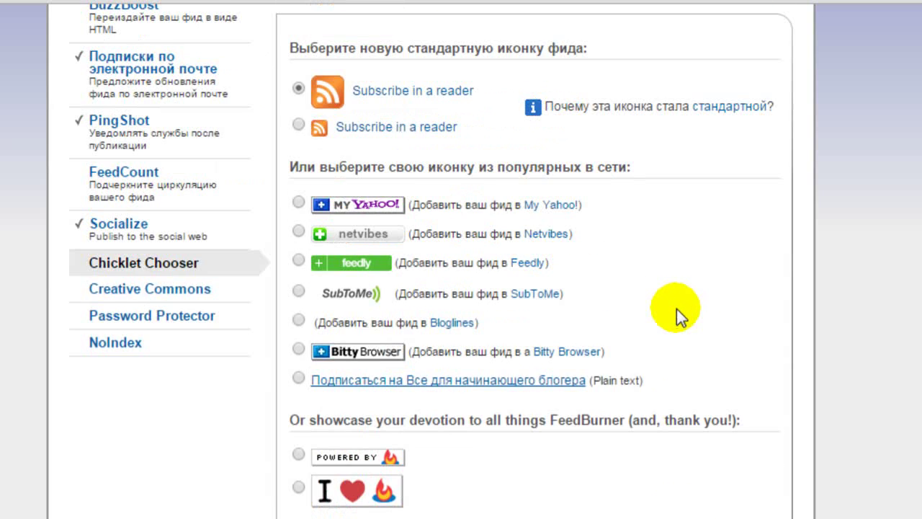
scroll(648, 324, up, 2)
- In Creative Commons, allow commercial use, disallow changes to the work, keep license version 2.0, and activate the service
click(85, 393)
scroll(515, 243, down, 2)
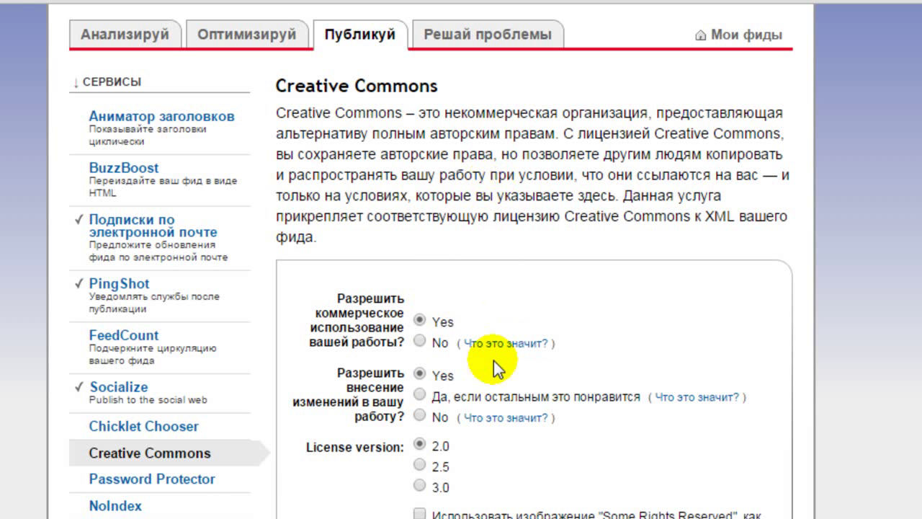
scroll(493, 360, down, 3)
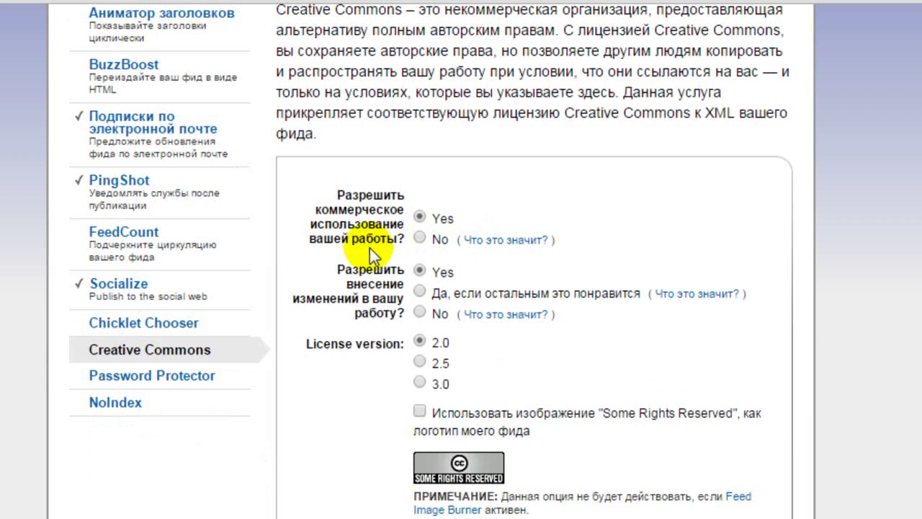
click(419, 314)
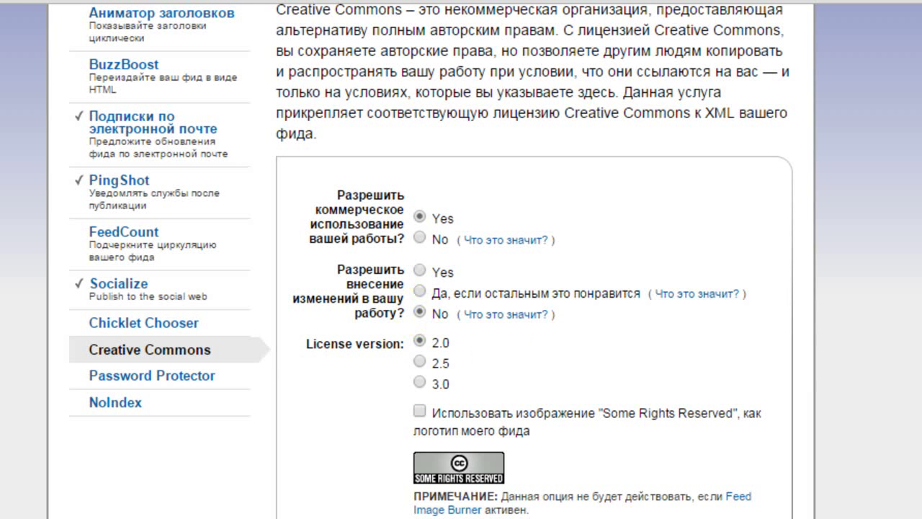
- Open the Password Protector service and review its description and its username and password settings
click(151, 375)
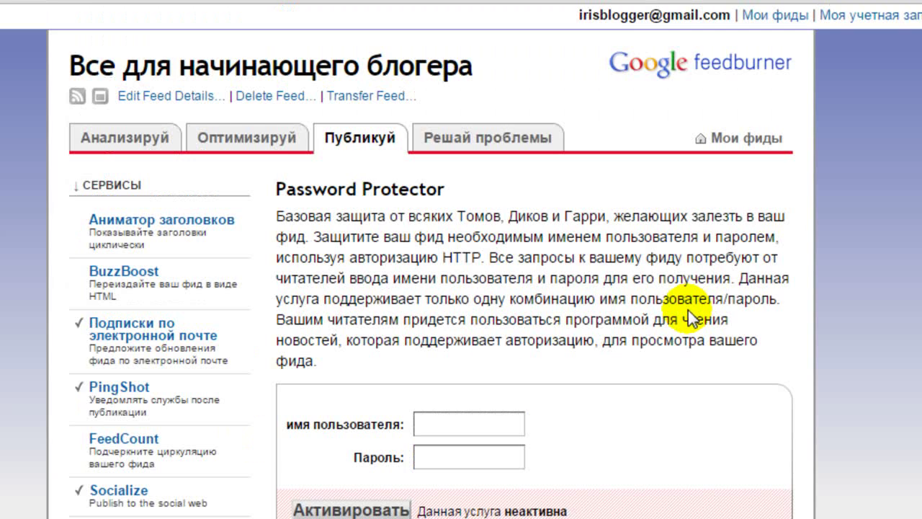
scroll(690, 316, down, 3)
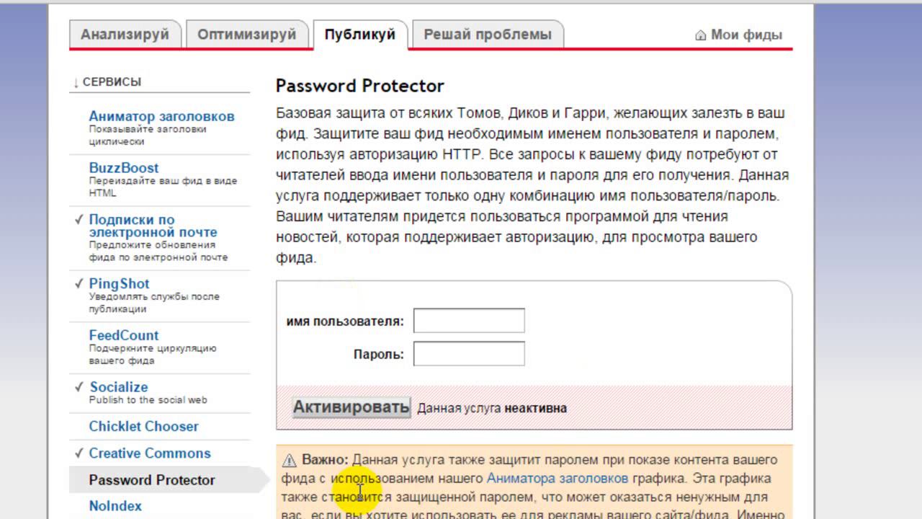
- In NoIndex, also indicate that the feed should not be used by Yahoo! Pipes, and activate the service
click(113, 505)
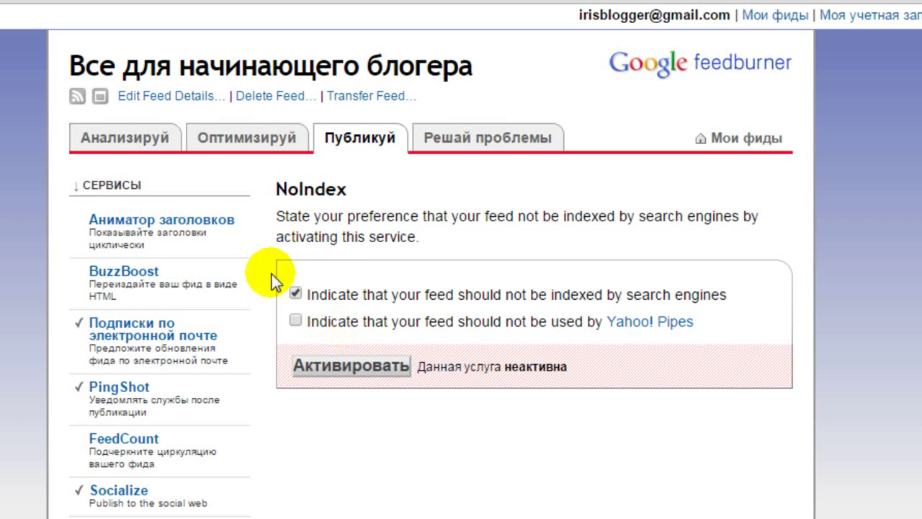
click(296, 319)
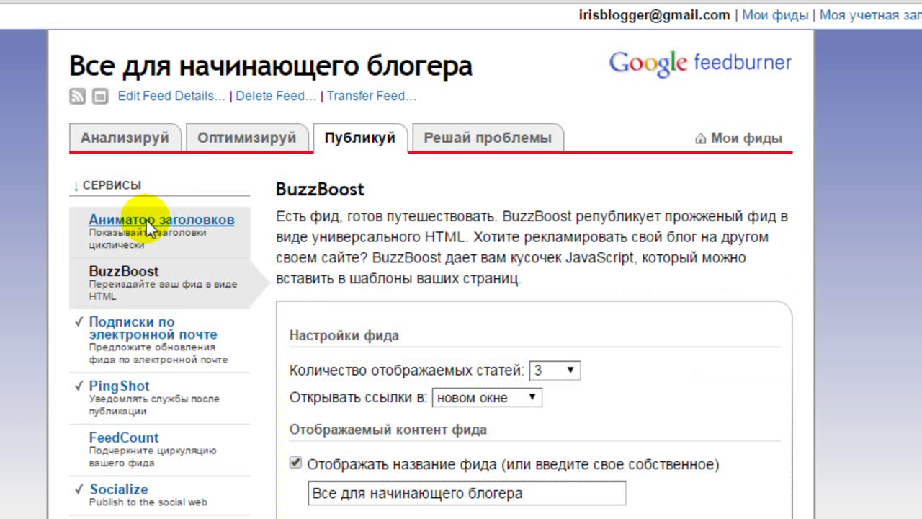
- In the Headline Animator, choose the 234x60 Black theme for the new banner and activate it
click(150, 223)
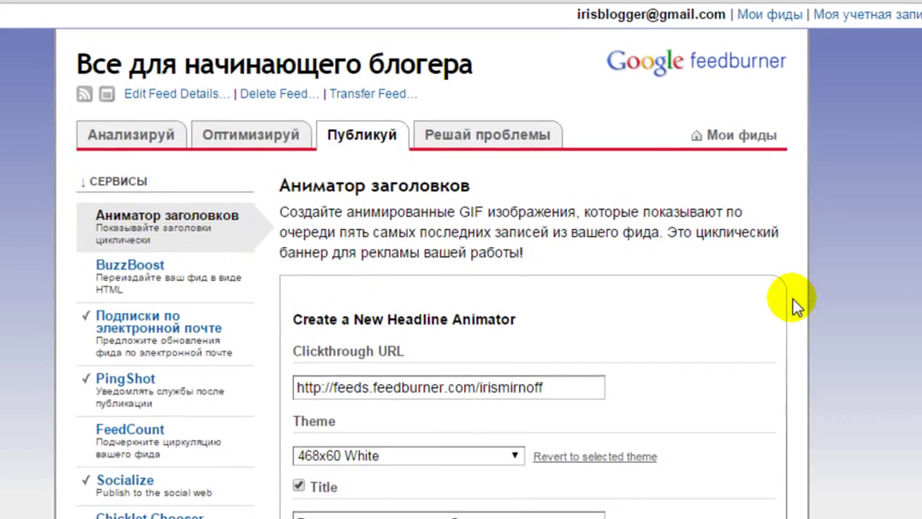
scroll(727, 263, down, 5)
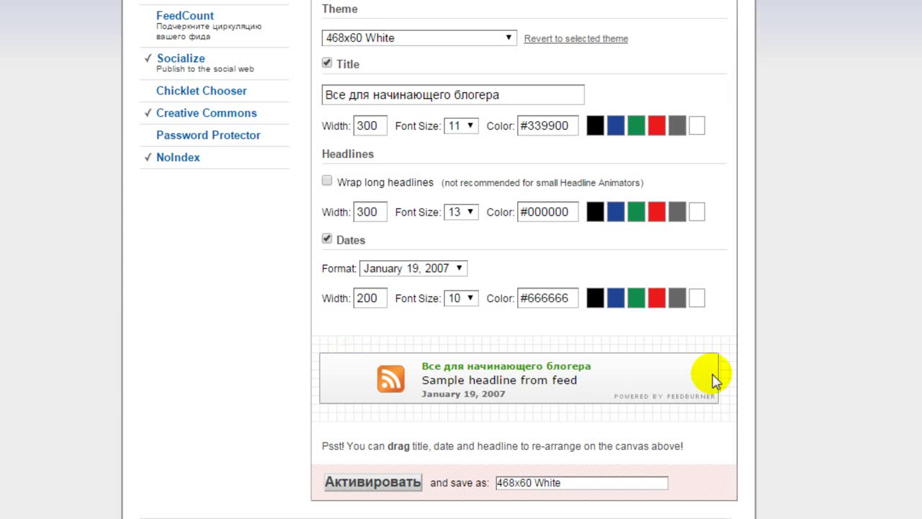
scroll(710, 376, up, 2)
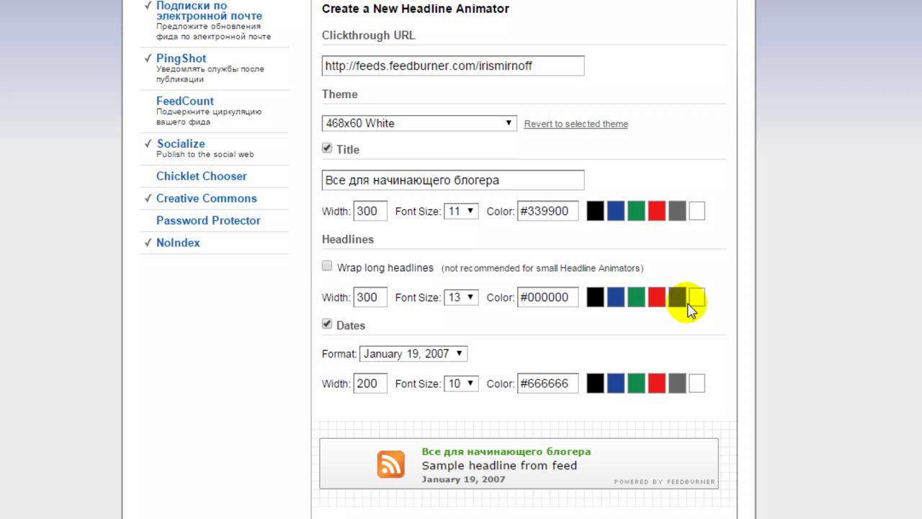
click(509, 124)
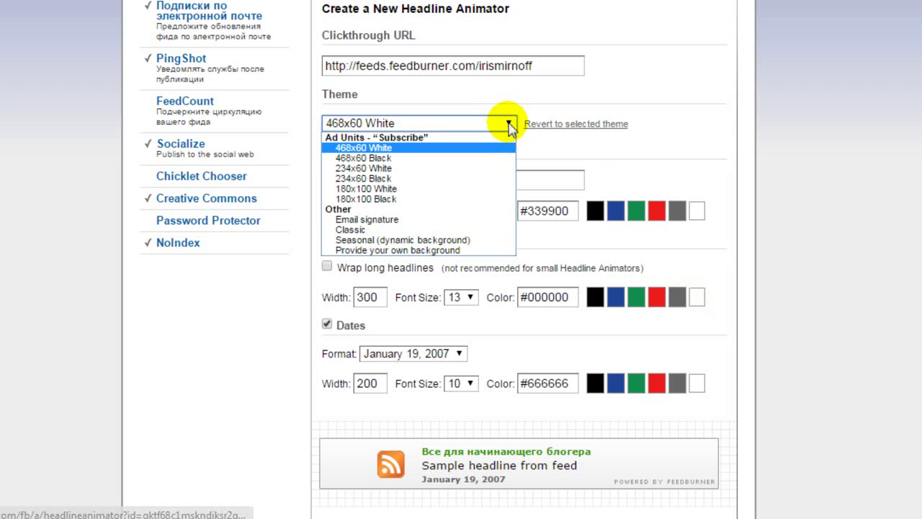
click(364, 168)
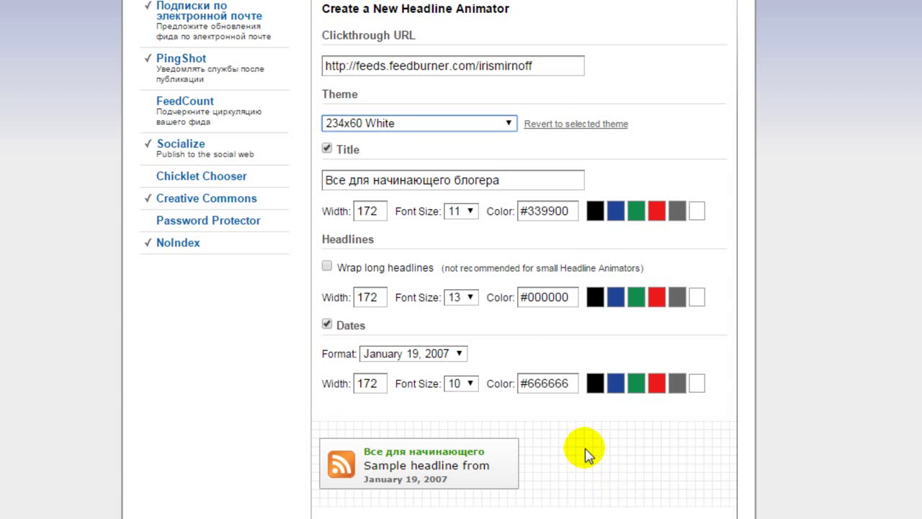
click(508, 123)
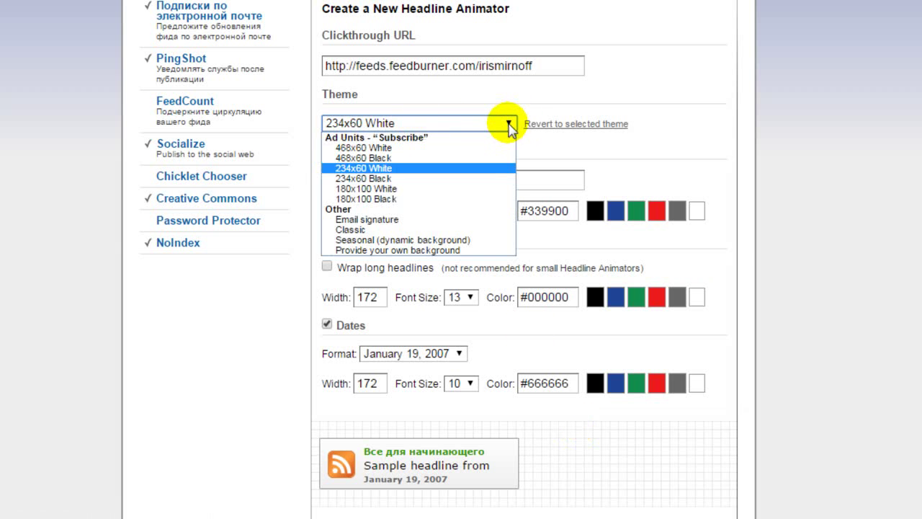
click(389, 178)
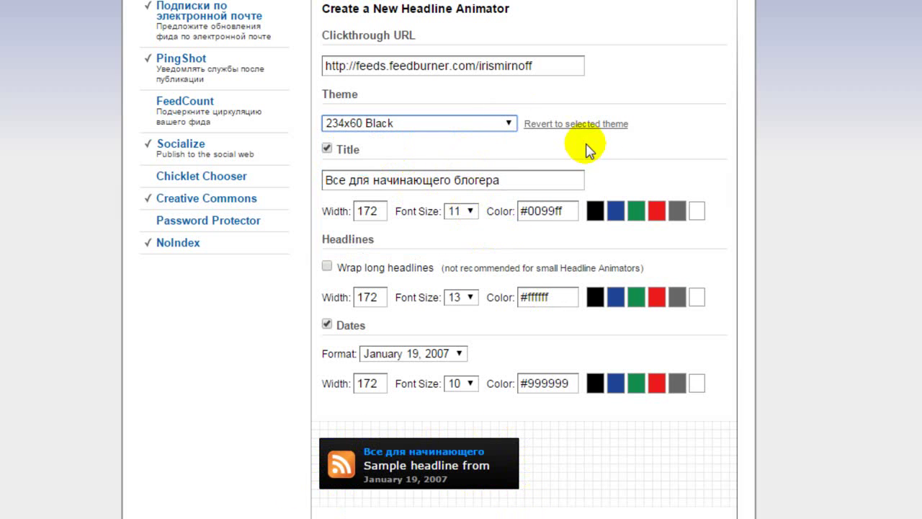
scroll(598, 155, down, 3)
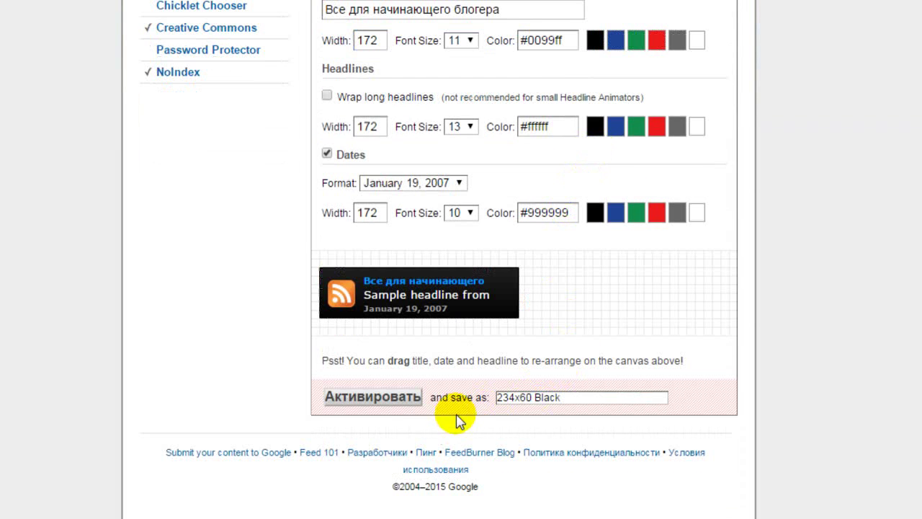
click(398, 401)
- Open the instructions and code for adding the Headline Animator banner to a WordPress.com blog, and review them
scroll(422, 288, down, 1)
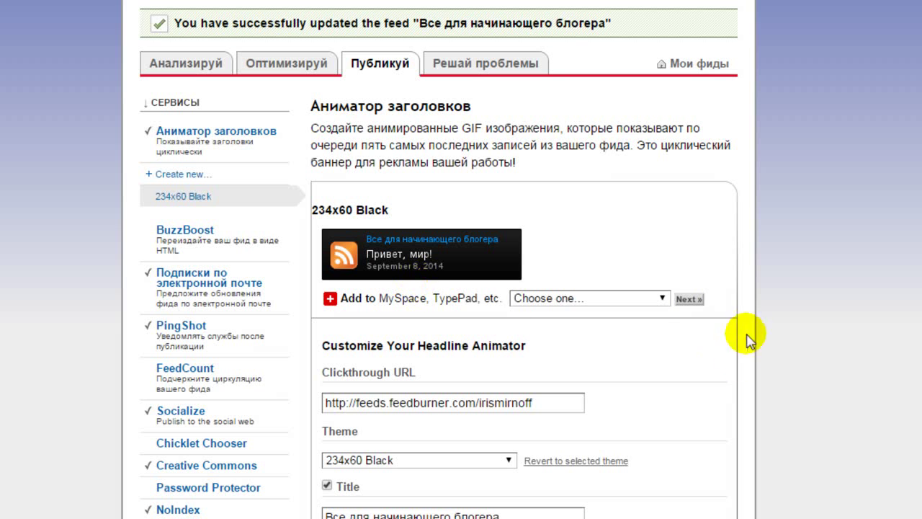
click(661, 298)
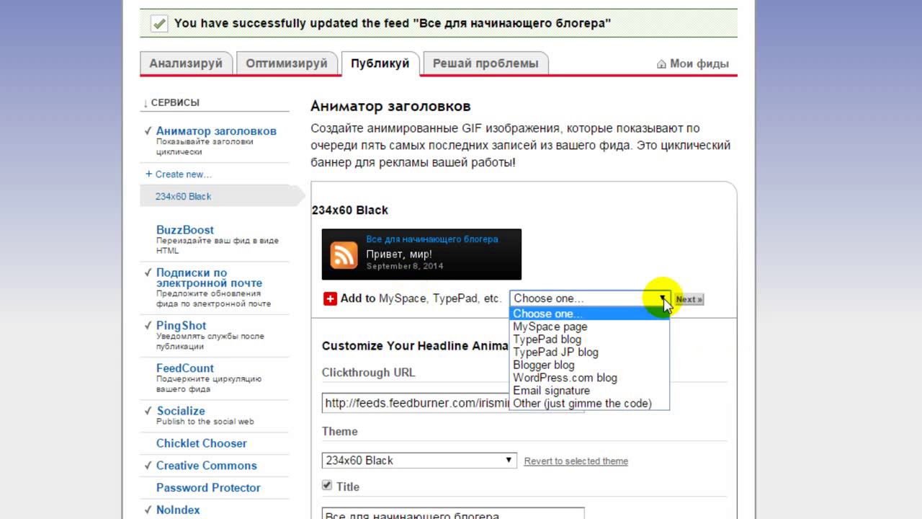
click(709, 342)
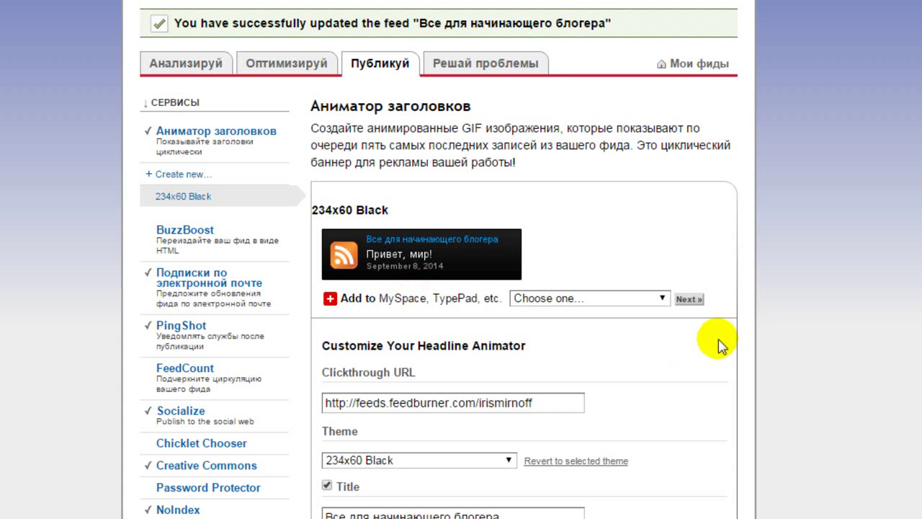
click(662, 298)
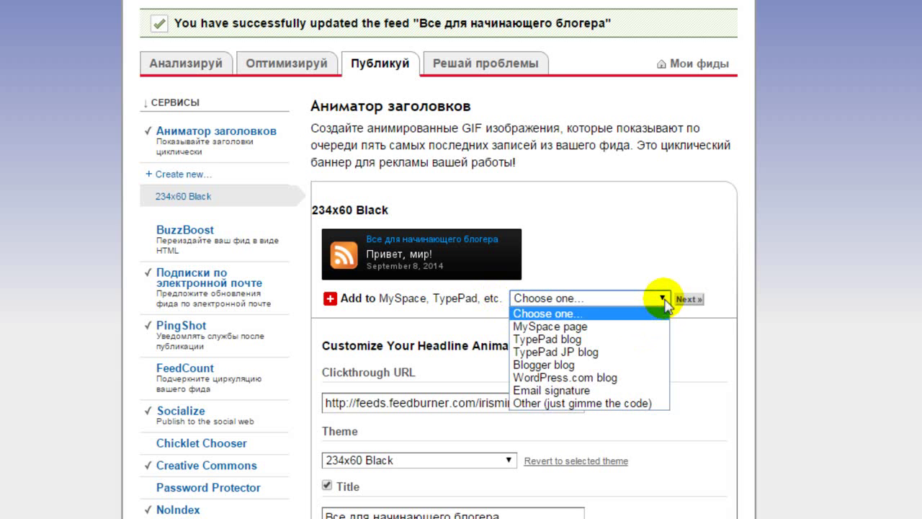
click(609, 378)
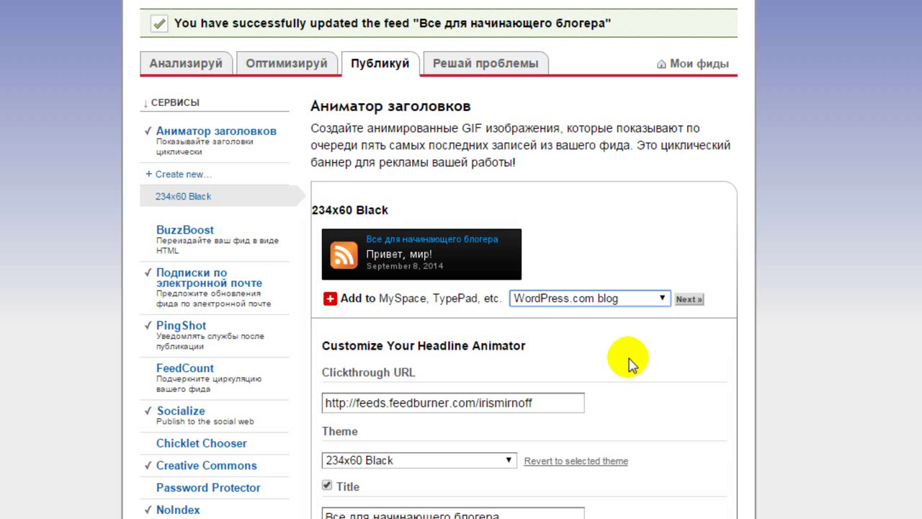
click(689, 298)
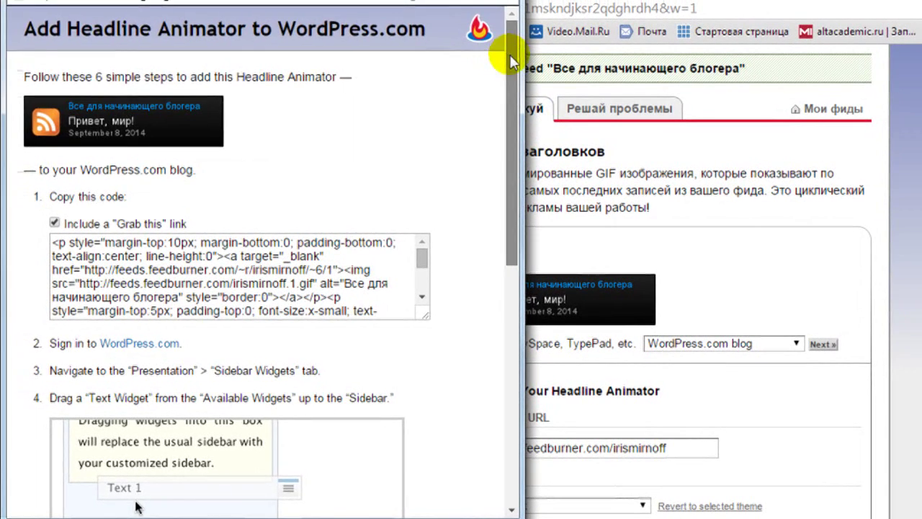
drag(478, 45, 507, 108)
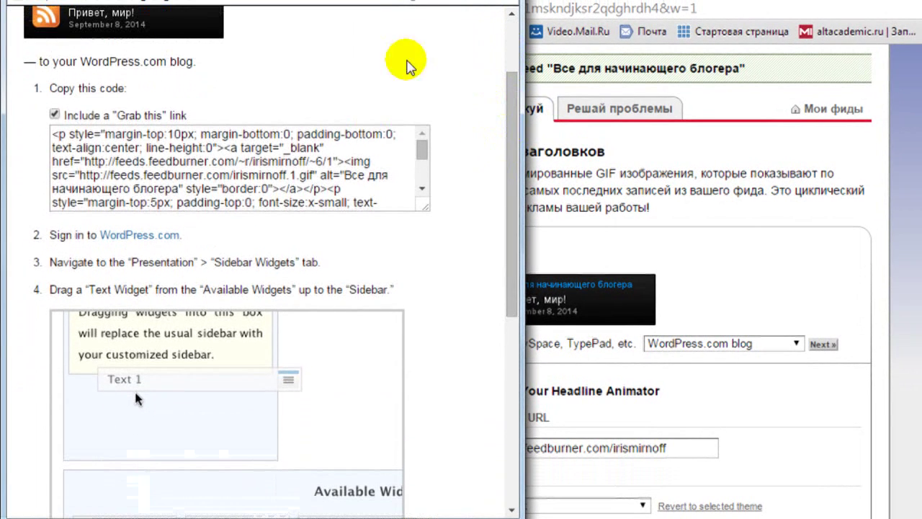
drag(515, 140, 502, 51)
click(533, 173)
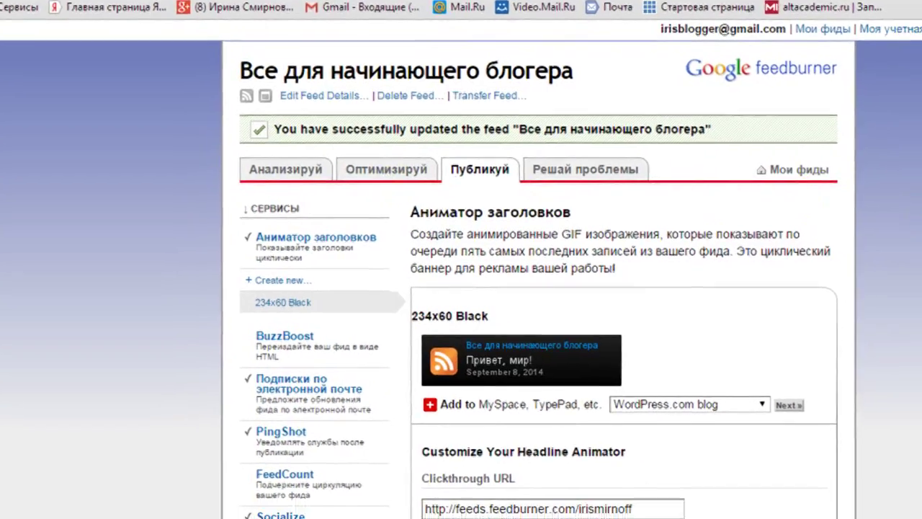
- Open the feed's optimization services and review BrowserFriendly's theme, subscription and content options
click(386, 169)
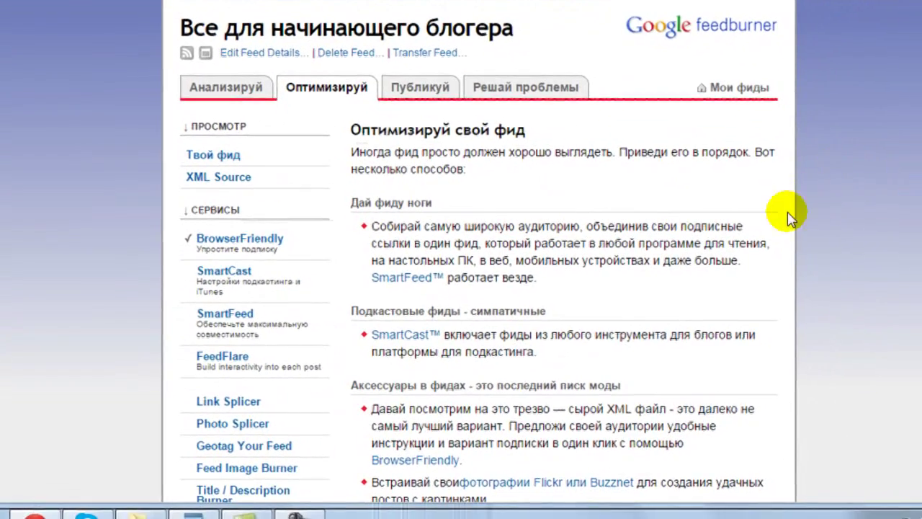
scroll(721, 187, down, 3)
scroll(717, 198, up, 3)
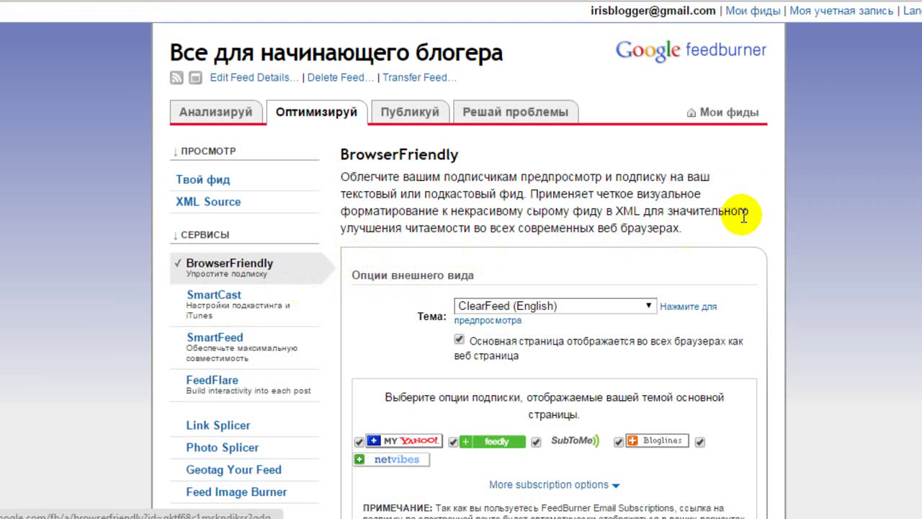
scroll(768, 209, down, 1)
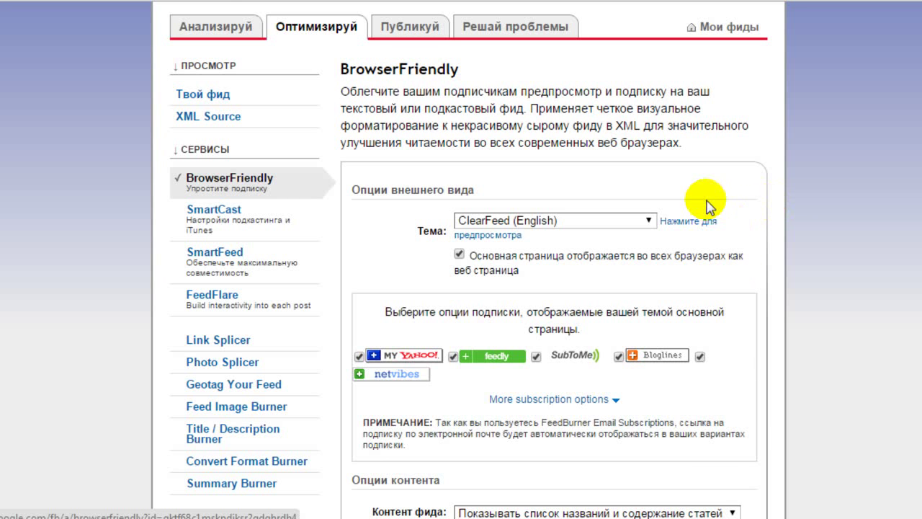
scroll(708, 208, down, 1)
scroll(726, 222, down, 1)
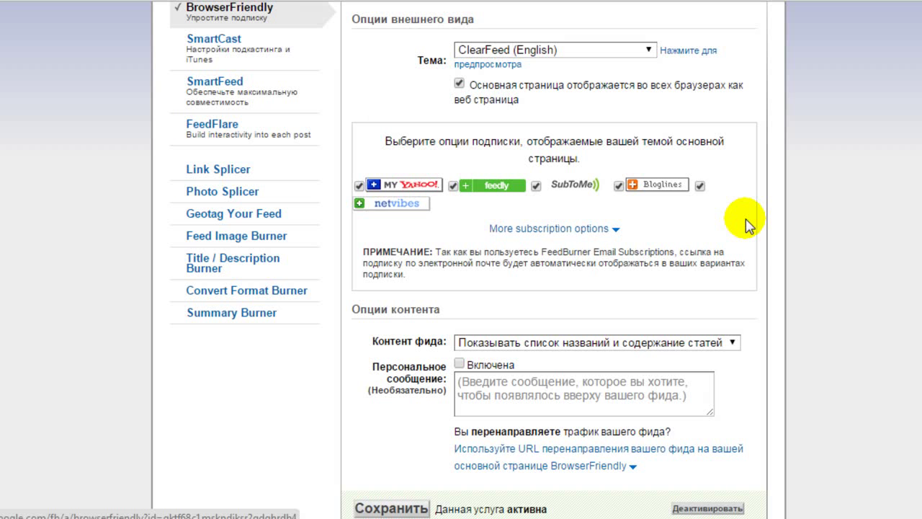
scroll(746, 219, down, 2)
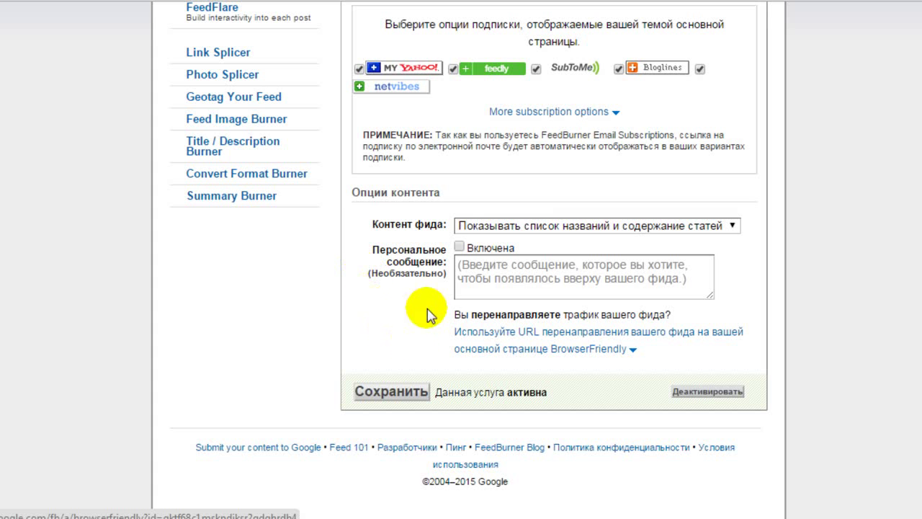
- In BrowserFriendly, set the feed content to "показывать только список названий статей", leave the personal message disabled, and save the settings
click(733, 226)
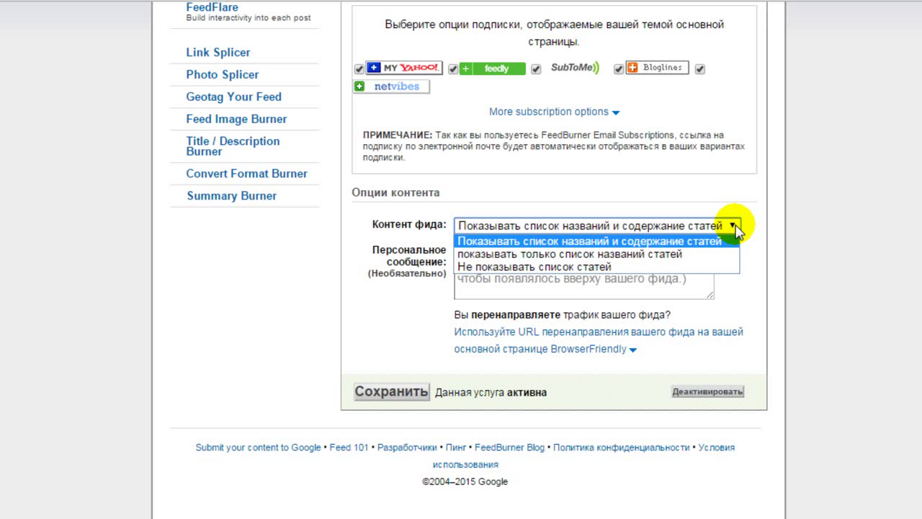
click(660, 254)
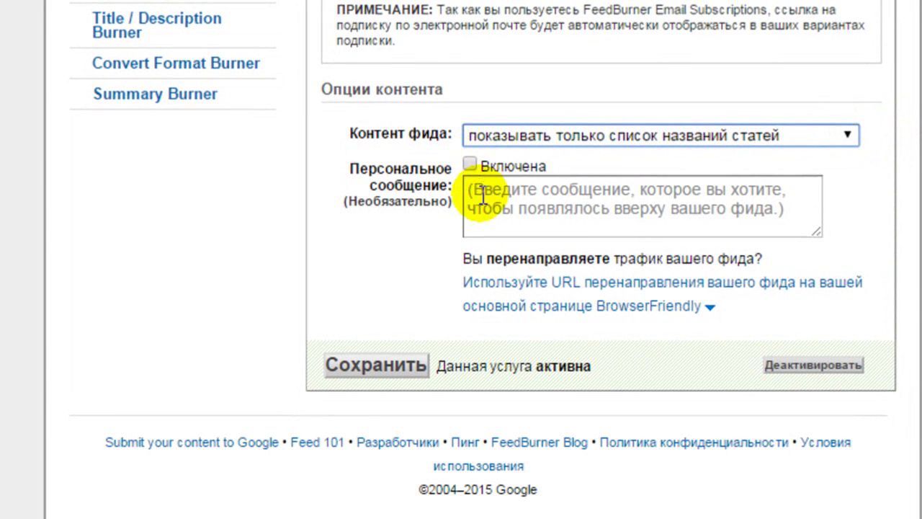
click(470, 164)
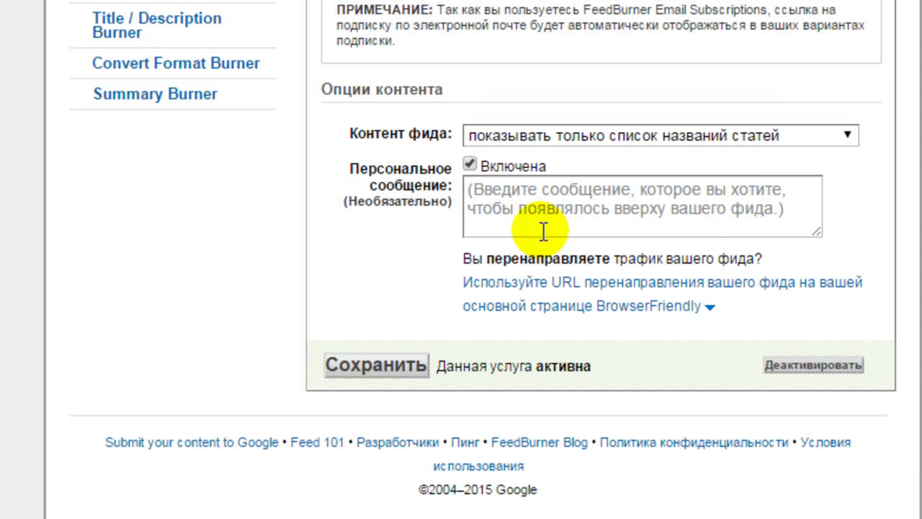
click(471, 164)
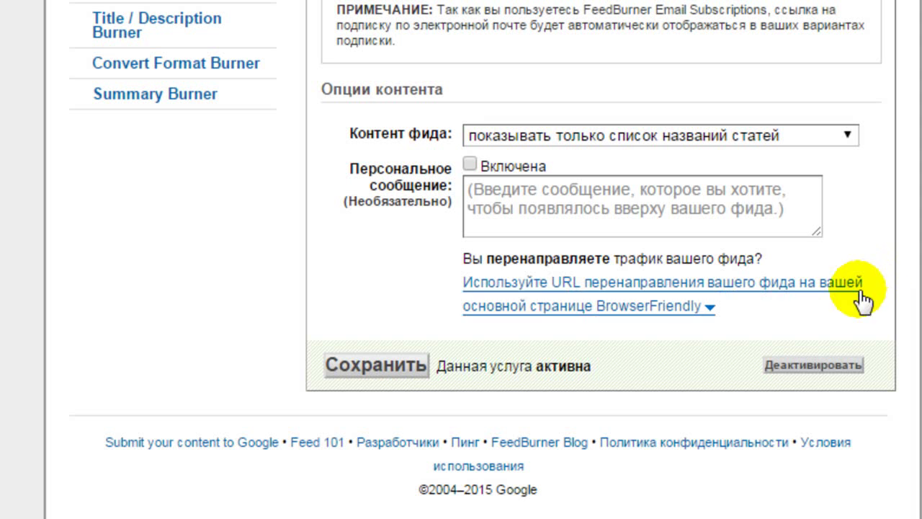
click(385, 363)
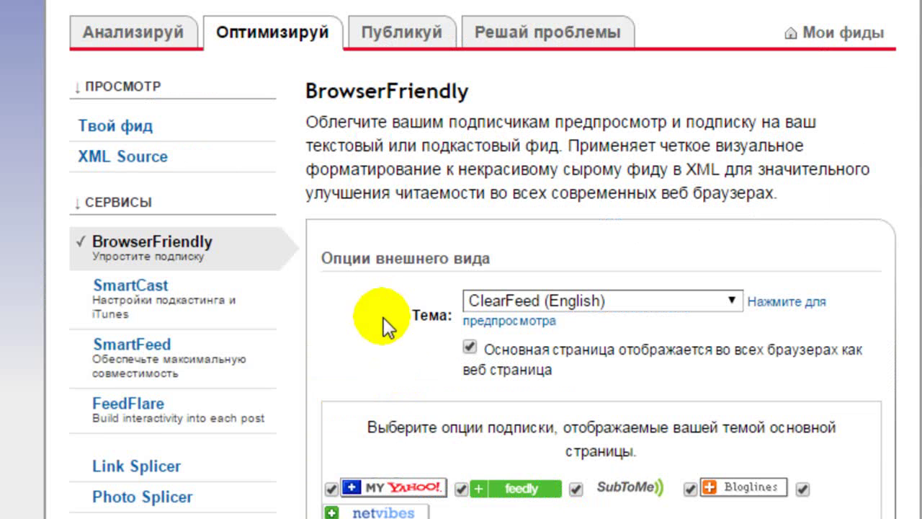
- Open the SmartFeed service and activate it for compatibility with any feed reader
click(194, 318)
click(380, 231)
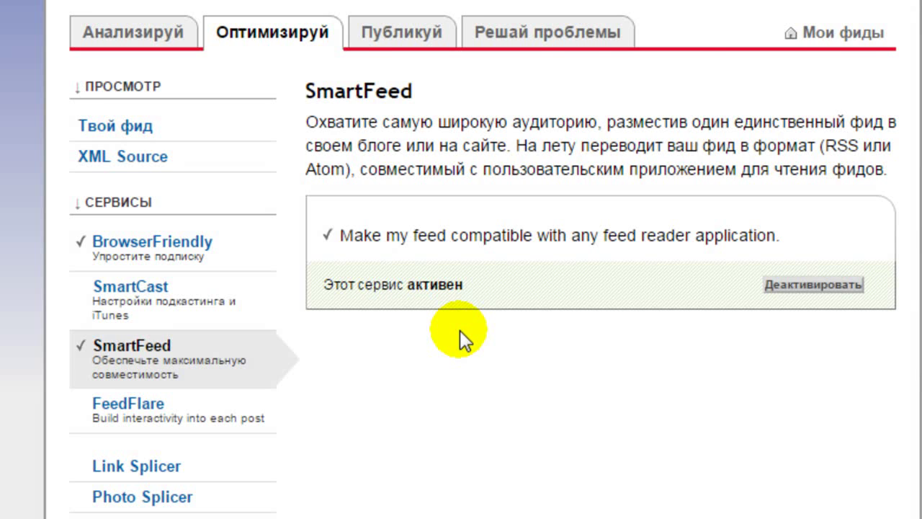
- In FeedFlare, include Email This and Share on Facebook in the feed, check the preview, and activate the service
scroll(459, 330, down, 3)
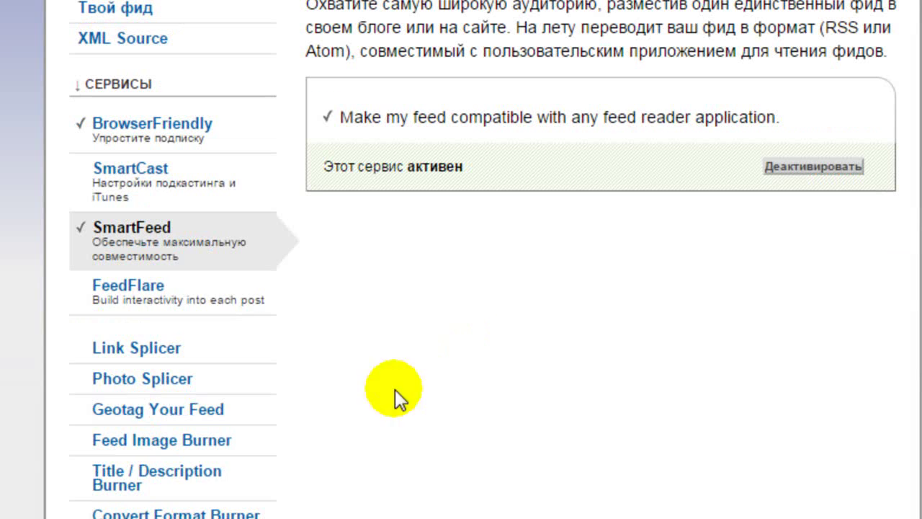
click(137, 287)
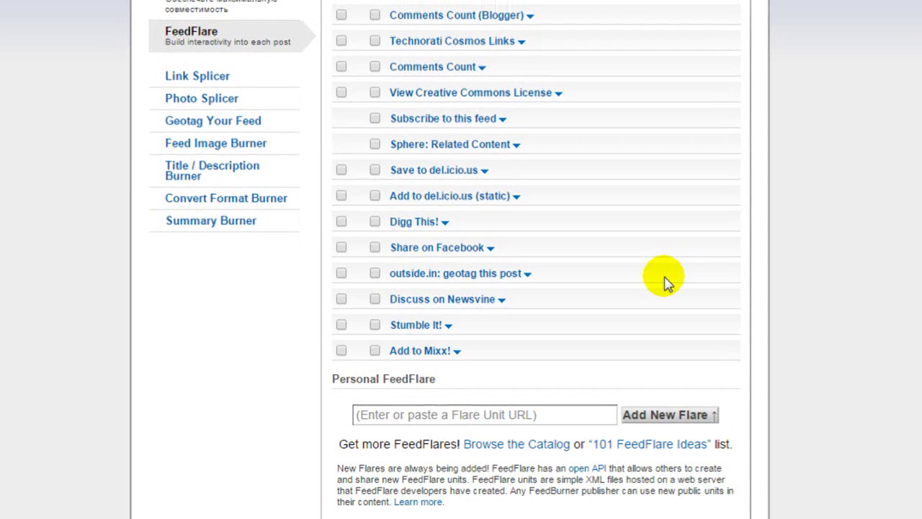
scroll(664, 281, down, 10)
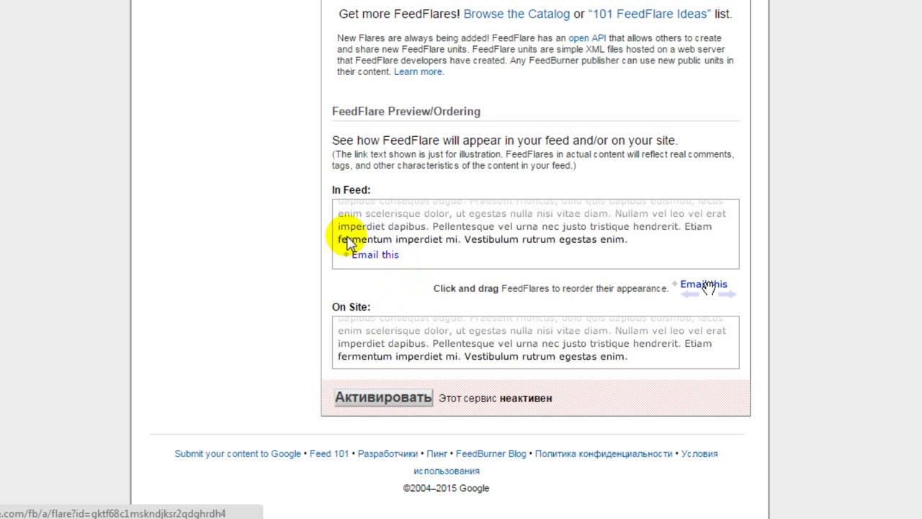
scroll(425, 273, up, 12)
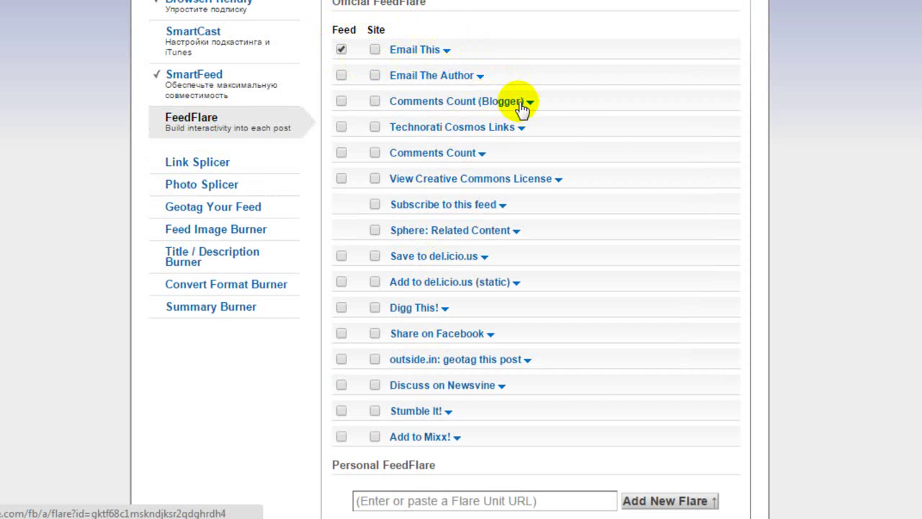
scroll(607, 168, down, 5)
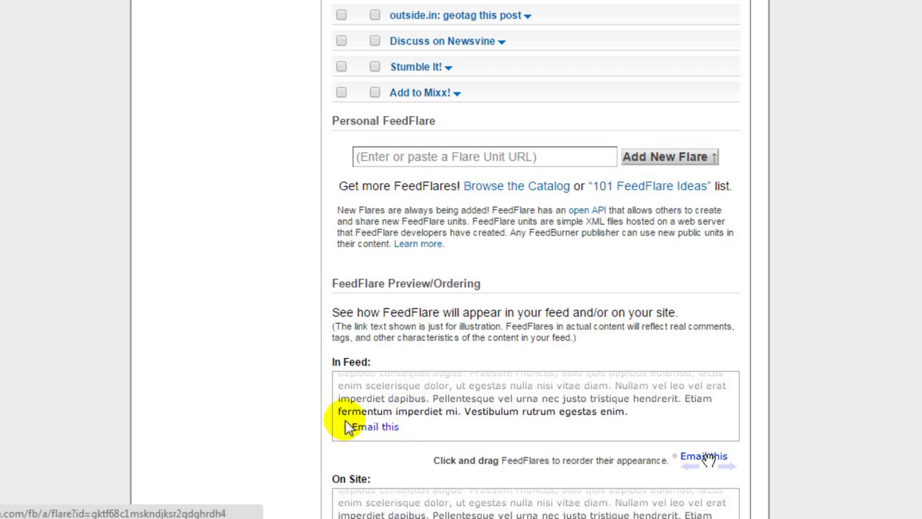
scroll(464, 275, up, 3)
scroll(465, 275, up, 1)
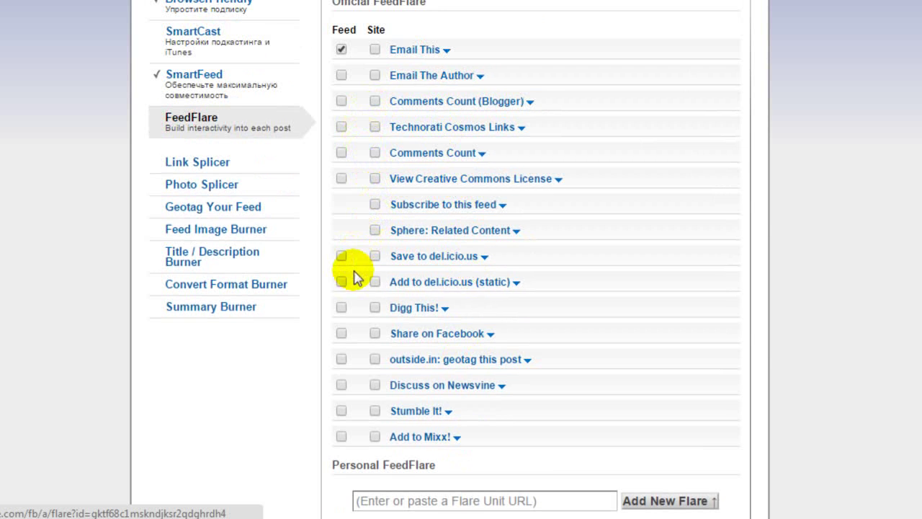
click(342, 333)
scroll(572, 303, down, 5)
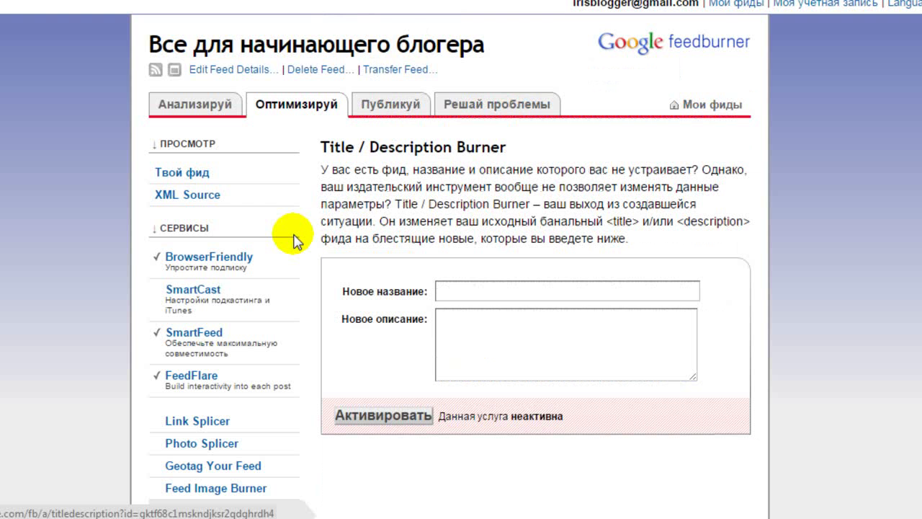
- Open the Summary Burner service and review its maximum length and teaser settings
scroll(299, 239, down, 3)
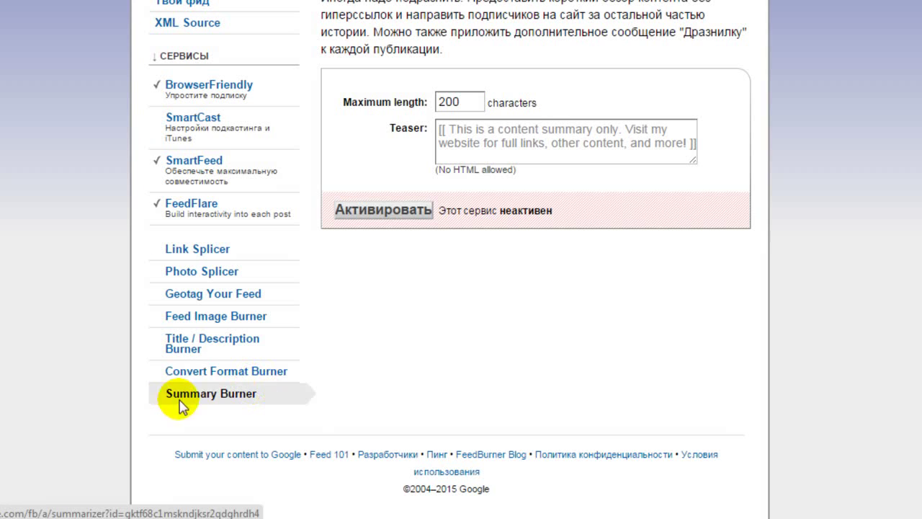
- Set the Summary Burner maximum length to 300 characters
scroll(425, 349, up, 3)
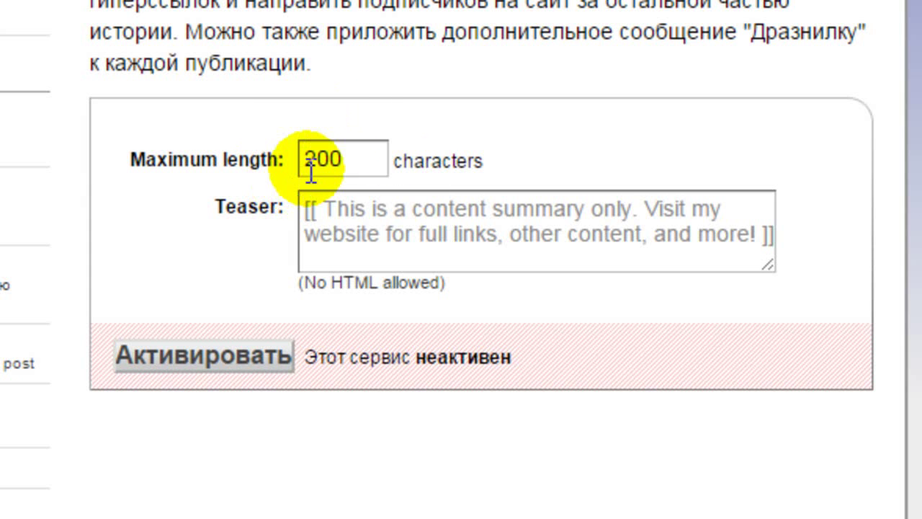
drag(303, 159, 317, 160)
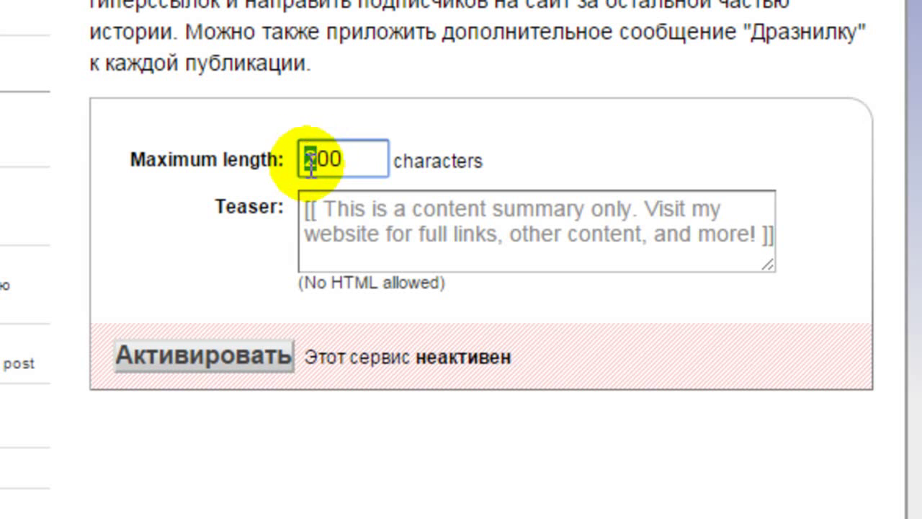
text(3)
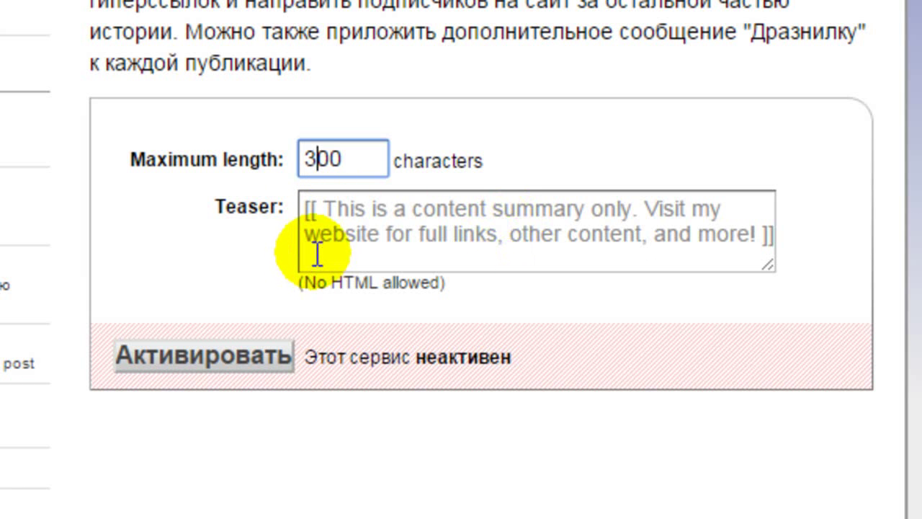
click(301, 209)
text([[ )
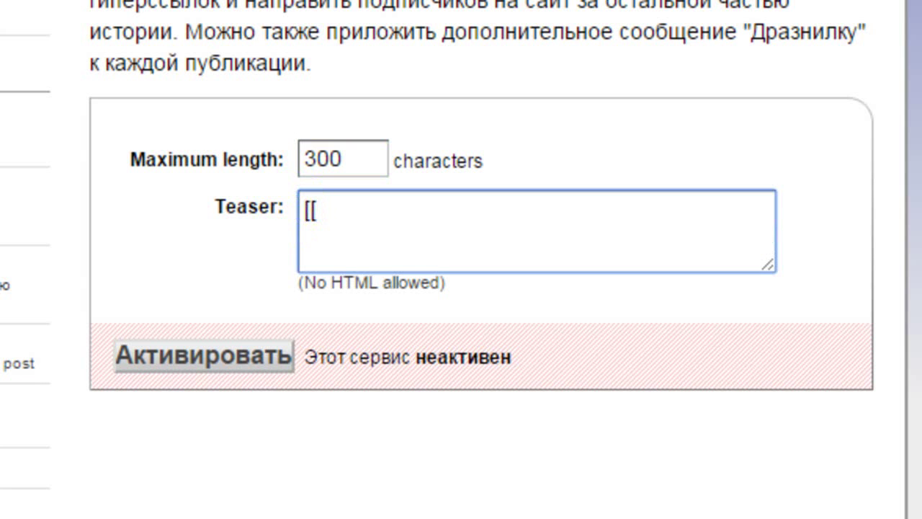
text(]])
click(320, 212)
text(Читат)
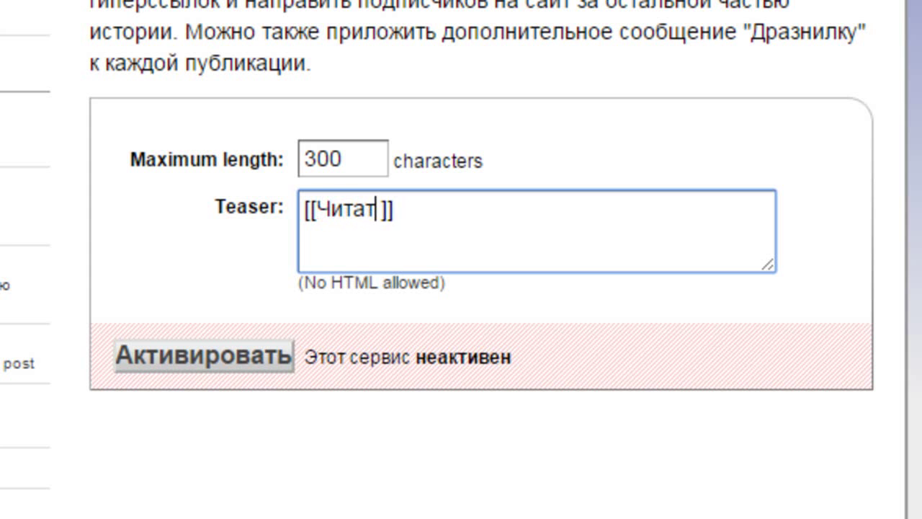
text(ь далее)
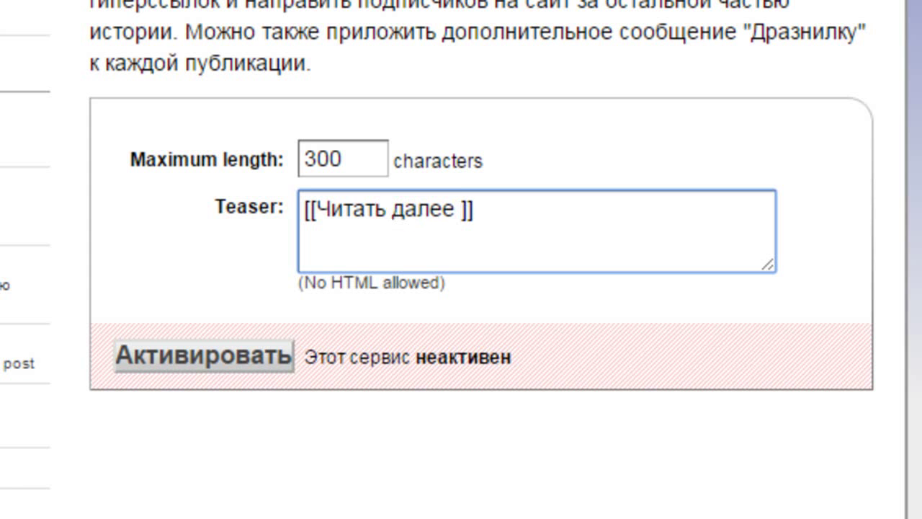
text(... )
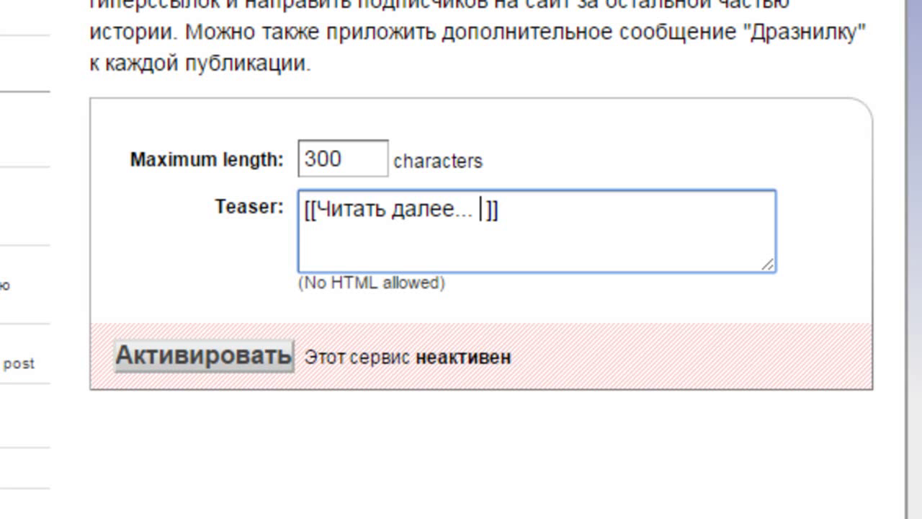
text(Н)
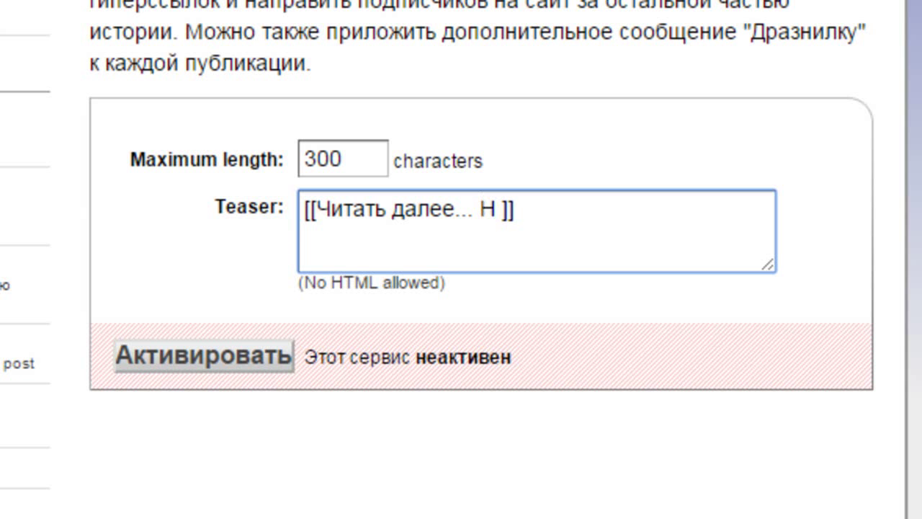
key(BackSpace)
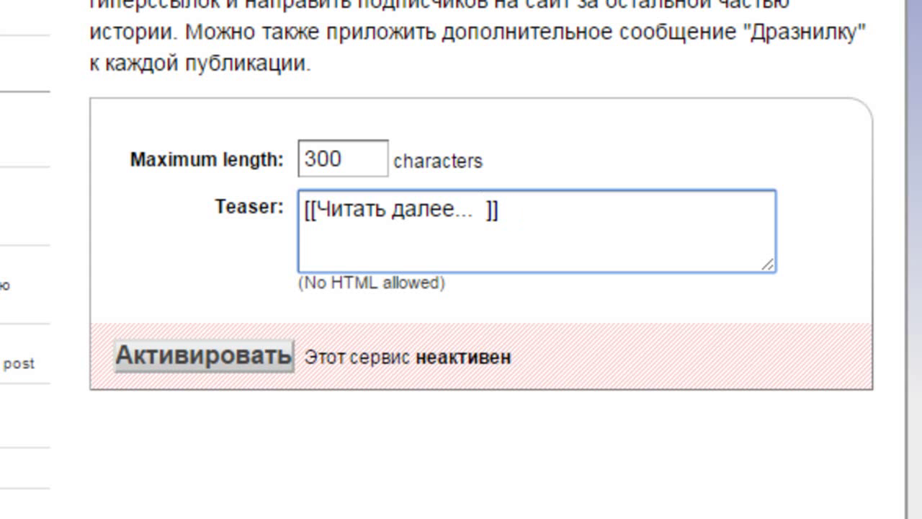
text(http://)
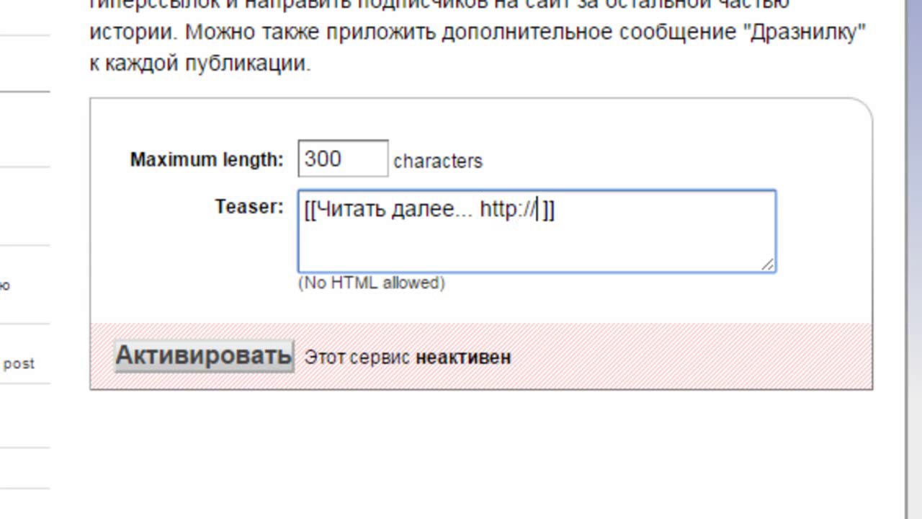
text(altacademic.ru)
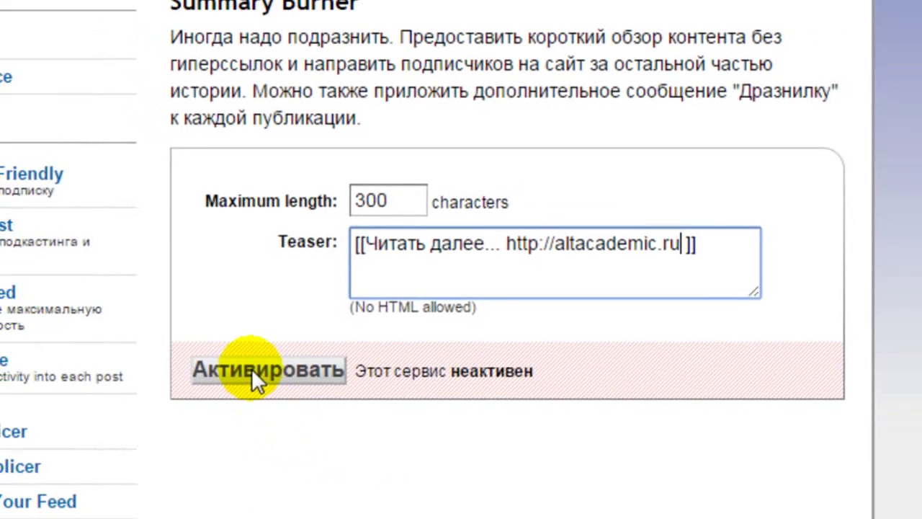
click(192, 355)
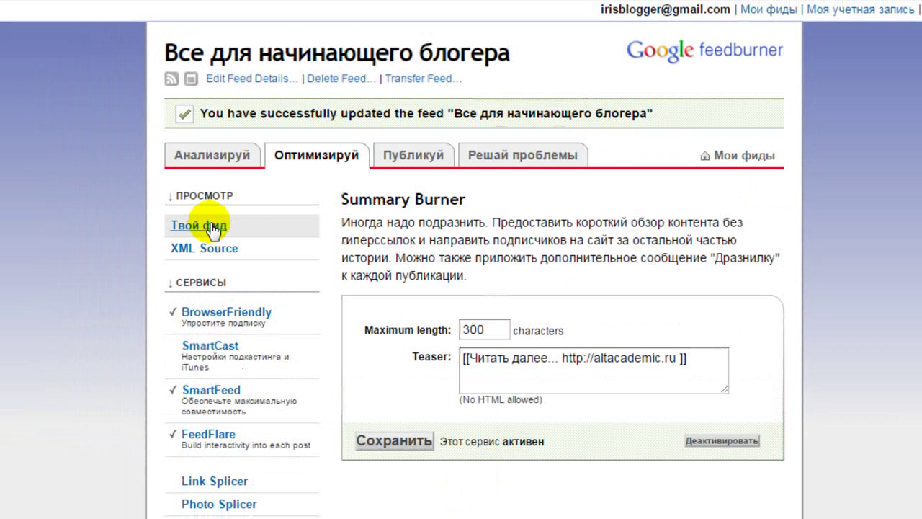
- Check how the optimized feed looks in the "Твой фид" preview and return to the list of all feeds
click(213, 227)
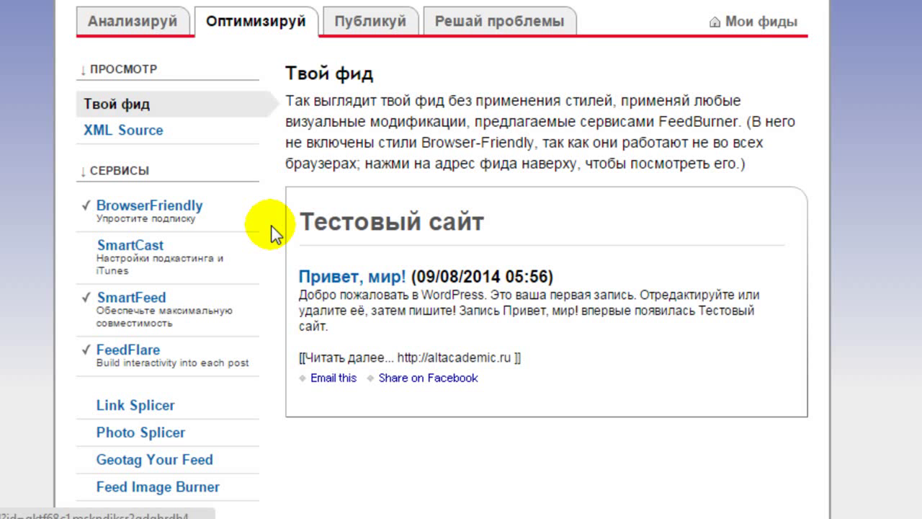
click(754, 23)
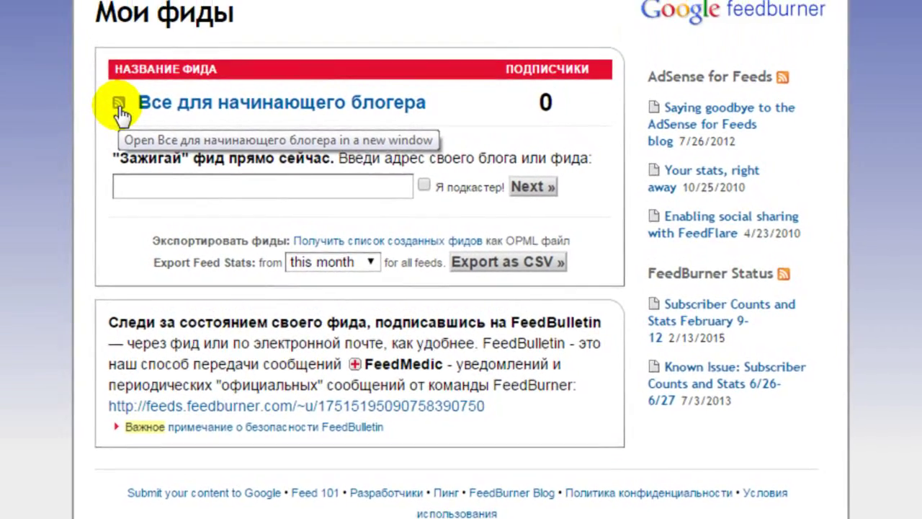
- Switch to the blog, enter the subscriber's e-mail address in the sidebar subscription form, and submit it
click(109, 41)
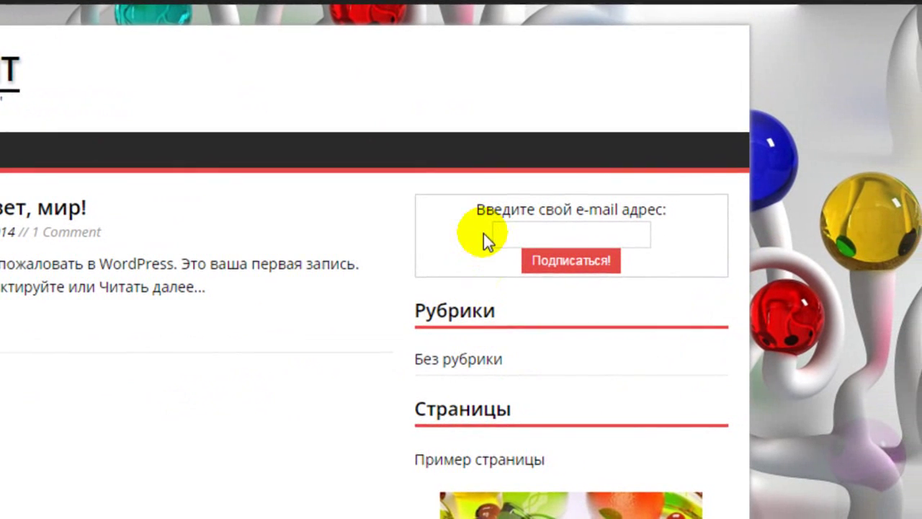
click(498, 236)
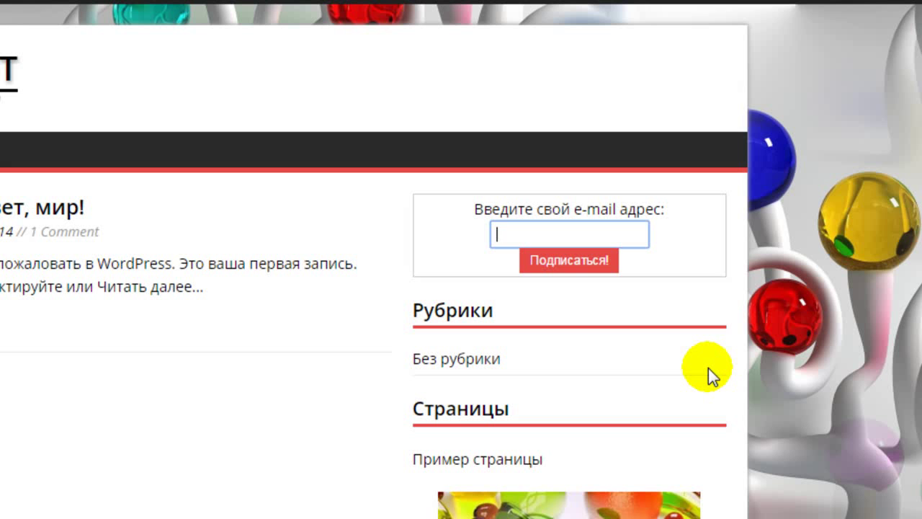
text(ir)
click(567, 286)
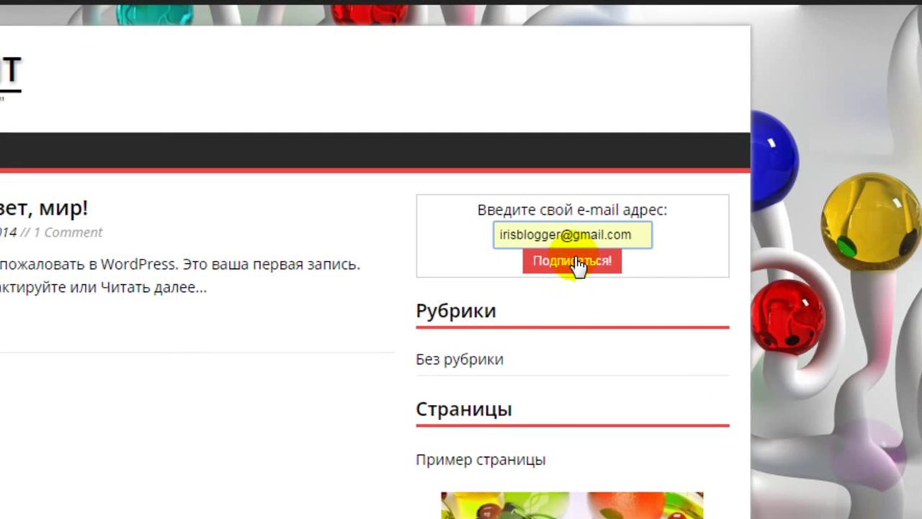
click(578, 265)
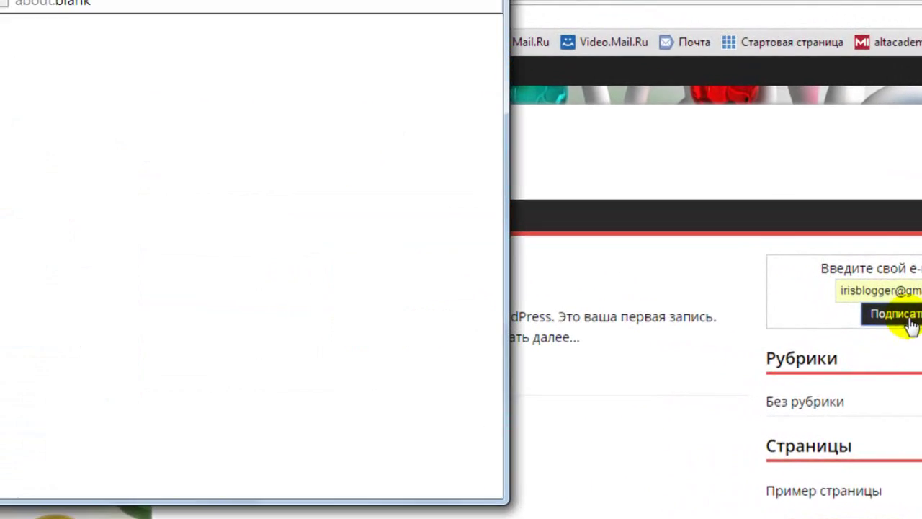